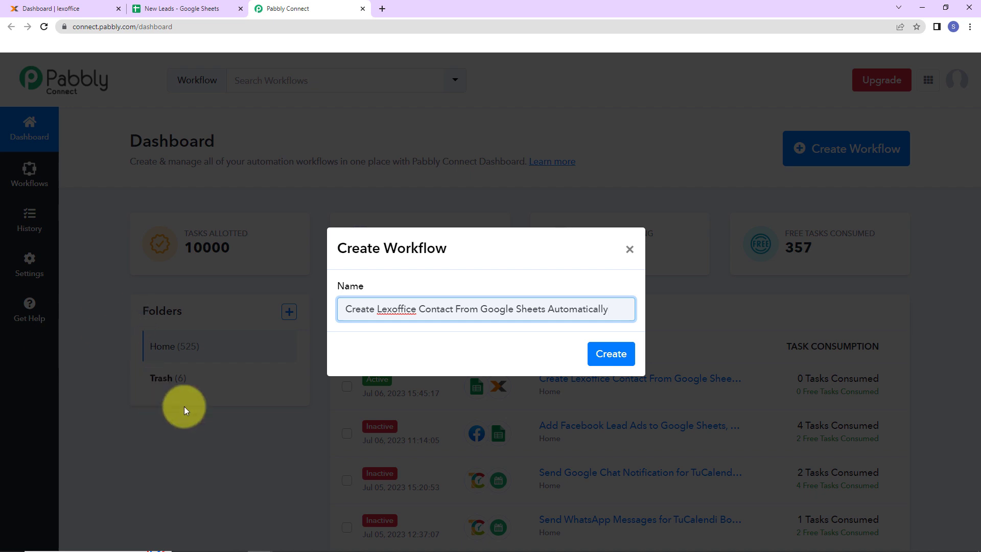
# Step: Create the "Create Lexoffice Contact From Google Sheets Automatically" workflow and set its trigger to Google Sheets with the New or Updated Spreadsheet Row event
pyautogui.click(611, 354)
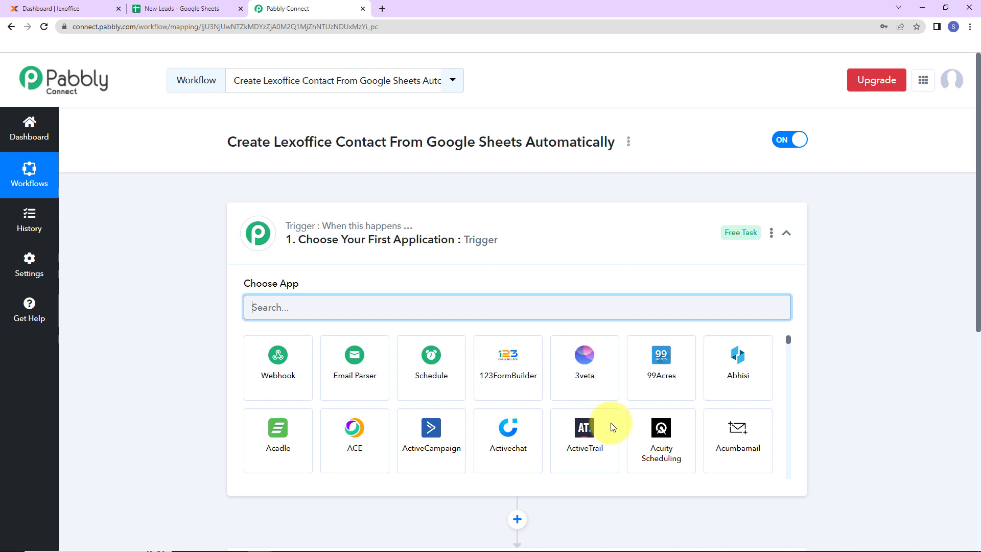
pyautogui.scroll(-2, 486, 262)
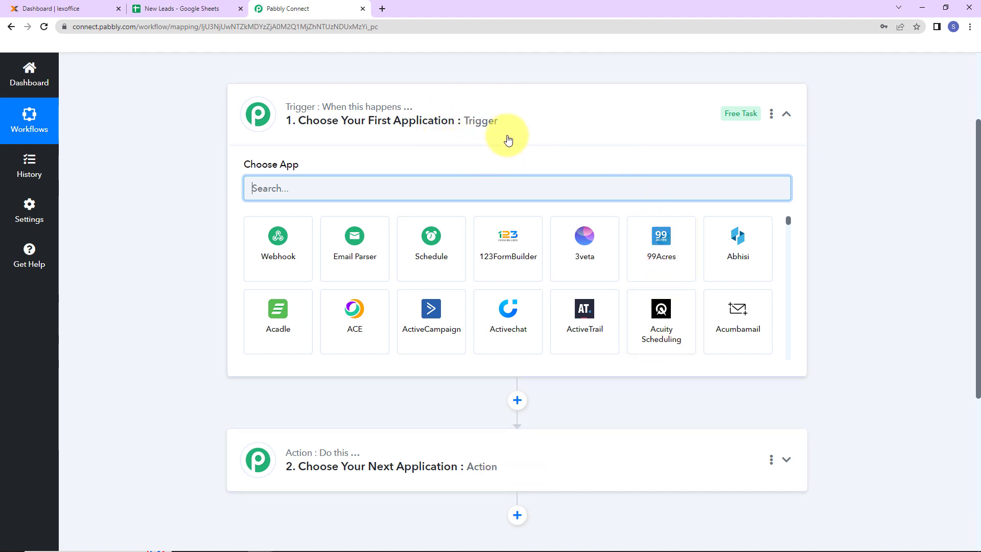
pyautogui.write('Google s')
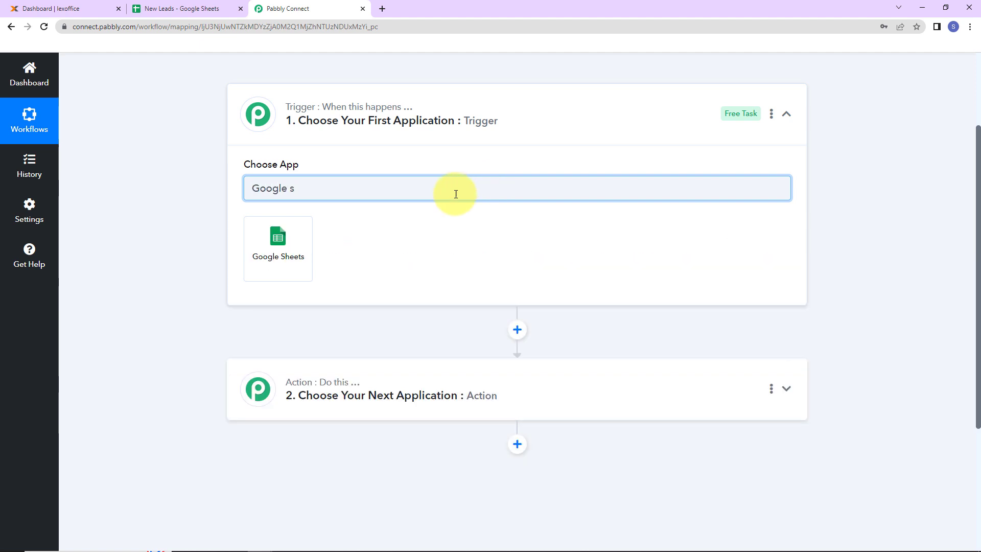
pyautogui.click(299, 245)
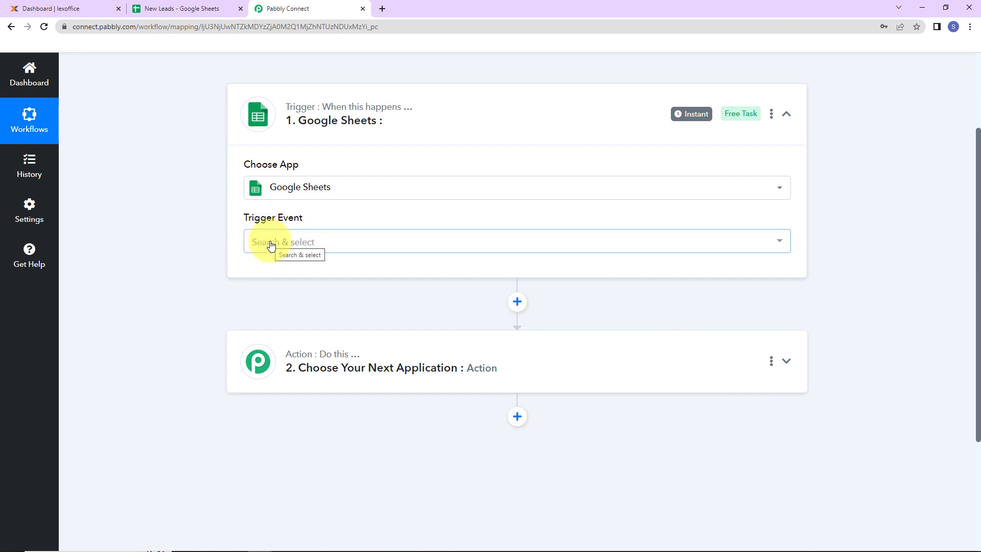
pyautogui.click(271, 245)
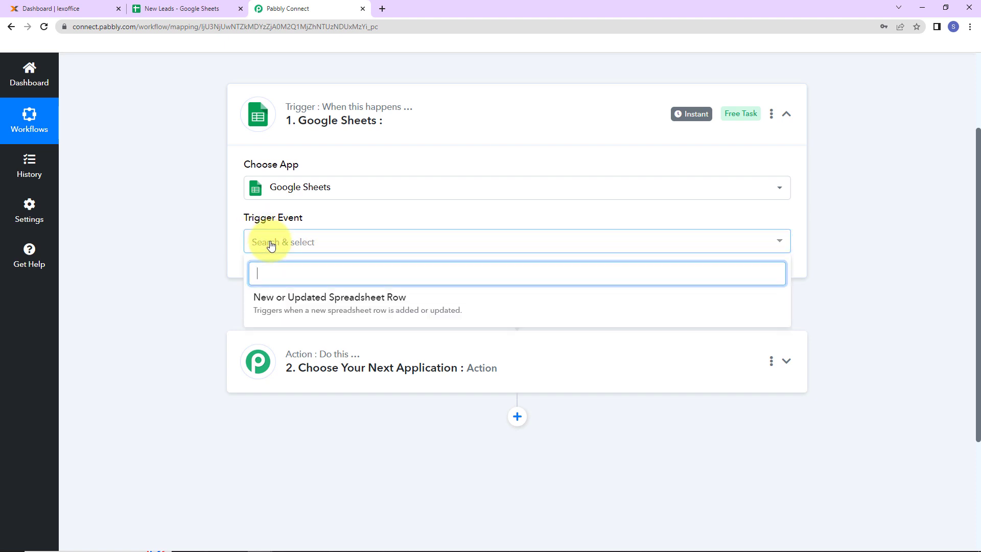
pyautogui.click(269, 301)
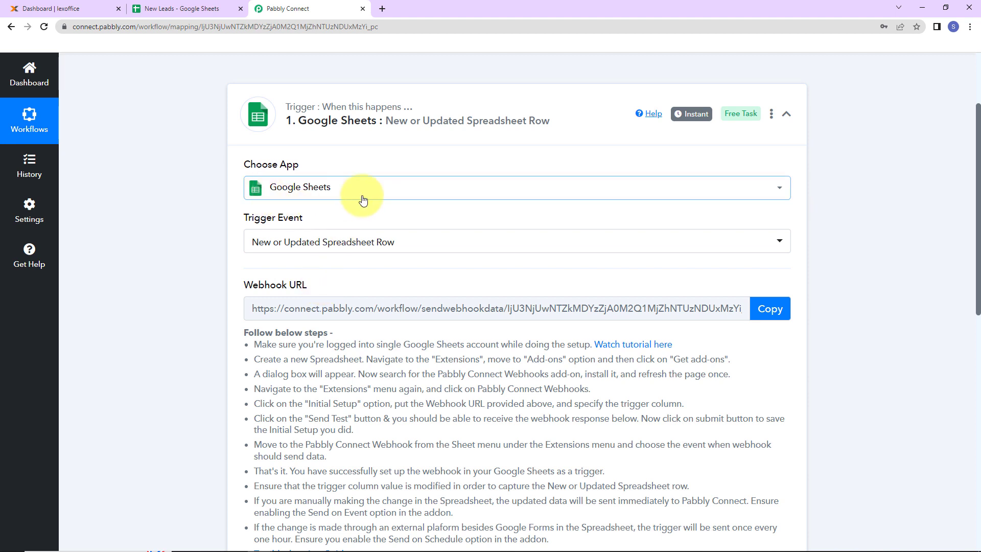
# Step: Copy the webhook URL of the Google Sheets trigger
pyautogui.click(770, 308)
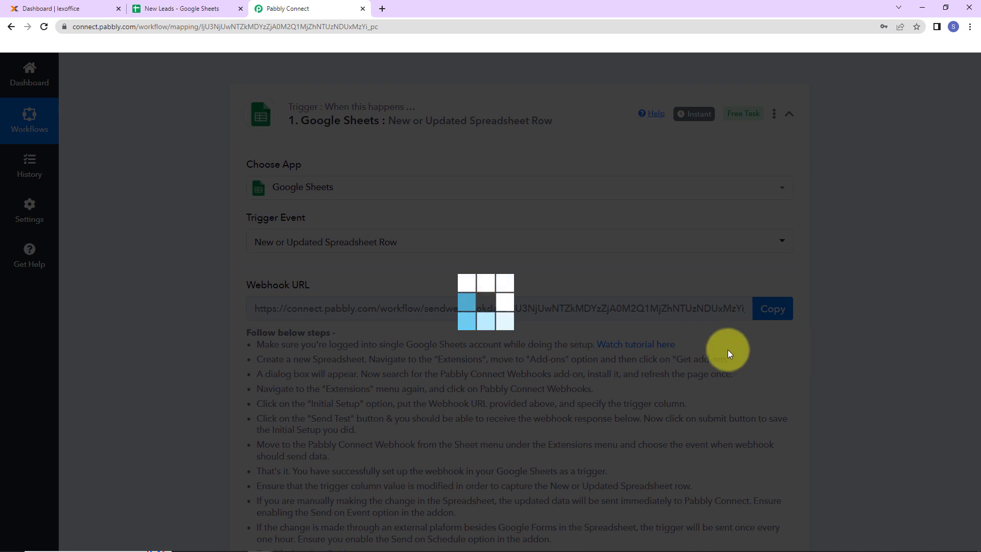
pyautogui.scroll(-2, 724, 348)
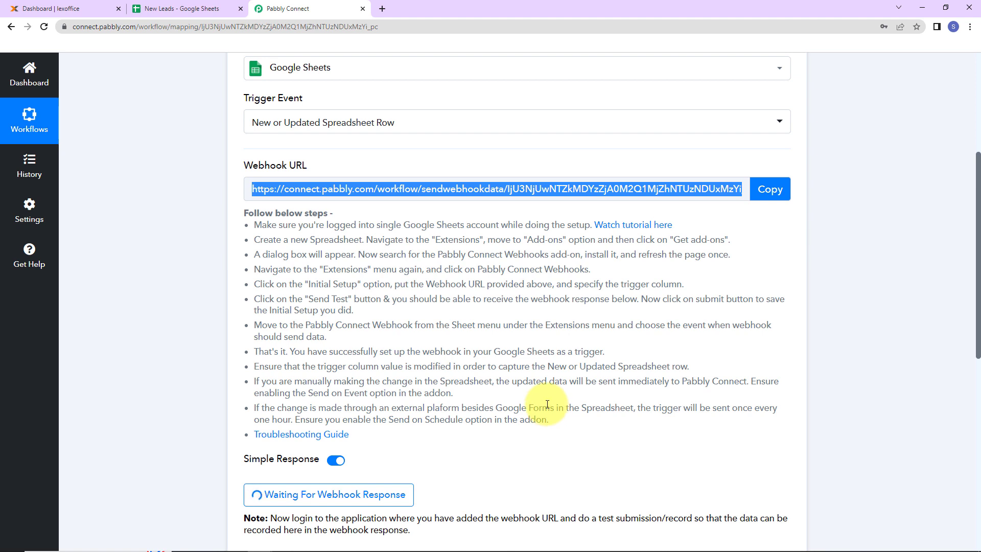
# Step: Switch to the New Leads spreadsheet in Google Sheets and look up the Pabbly Connect Webhooks add-on in the Google Workspace Marketplace
pyautogui.click(184, 8)
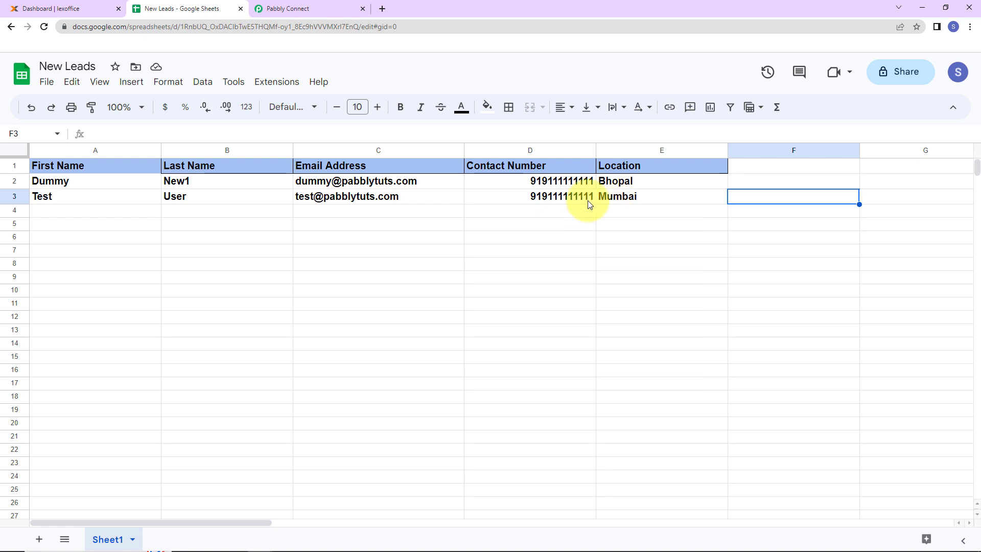
pyautogui.click(275, 83)
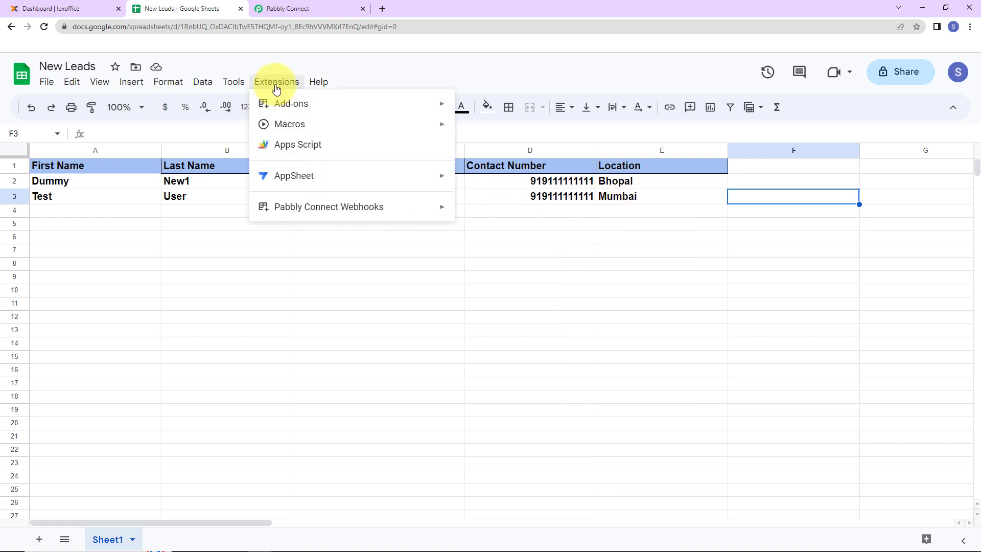
pyautogui.moveTo(283, 102)
pyautogui.click(490, 107)
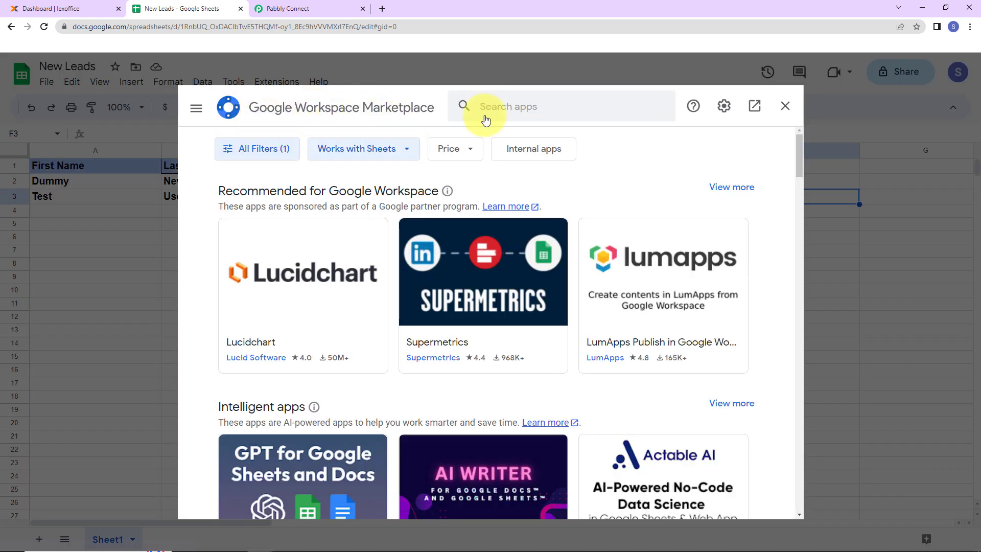
pyautogui.click(547, 103)
pyautogui.write('Pabbly c')
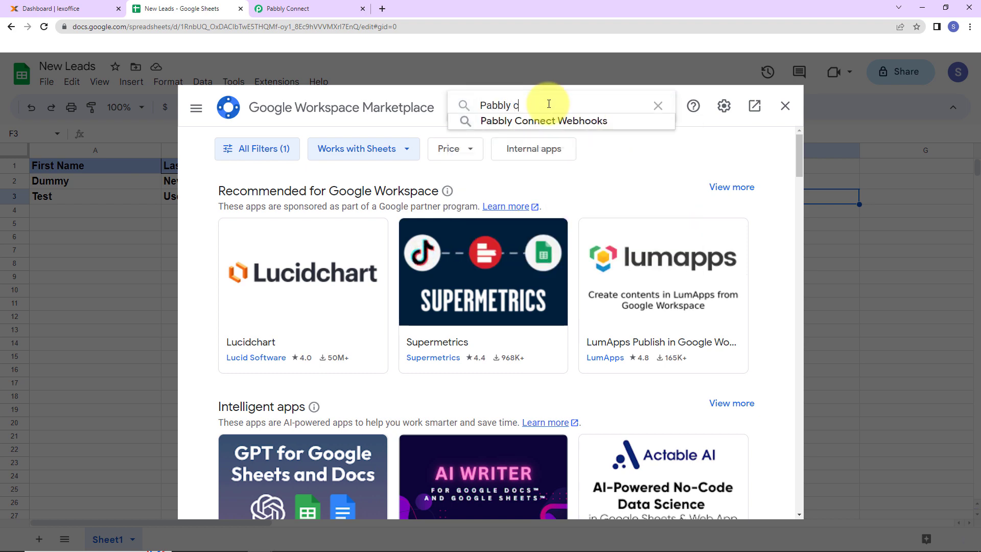
pyautogui.click(561, 127)
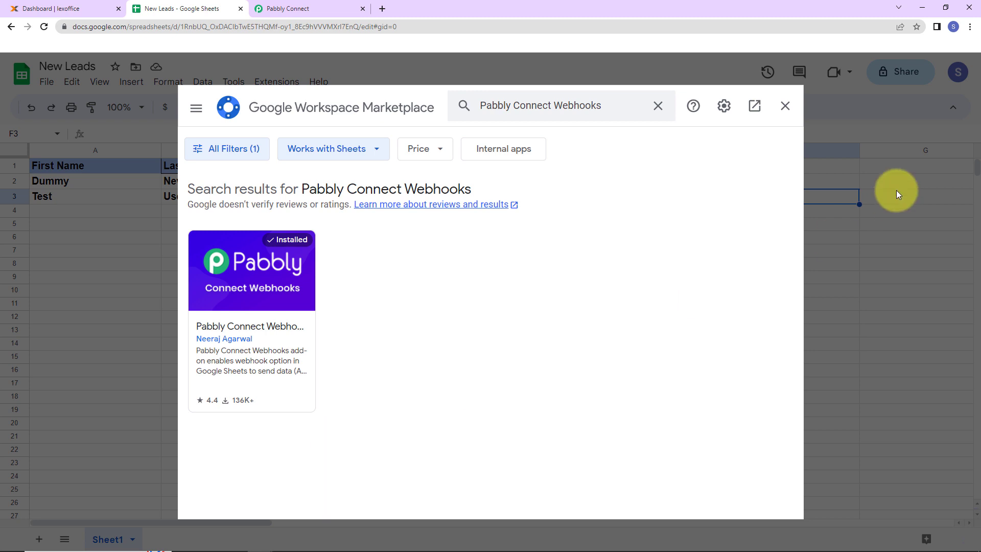
pyautogui.click(787, 106)
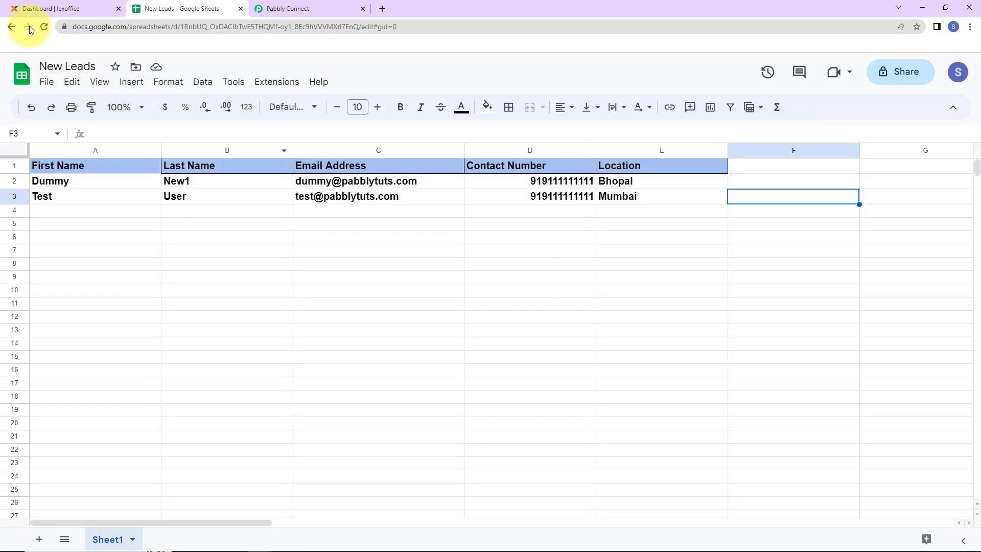
# Step: Reload the New Leads spreadsheet and open the Initial Setup of the Pabbly Connect Webhooks add-on
pyautogui.click(43, 26)
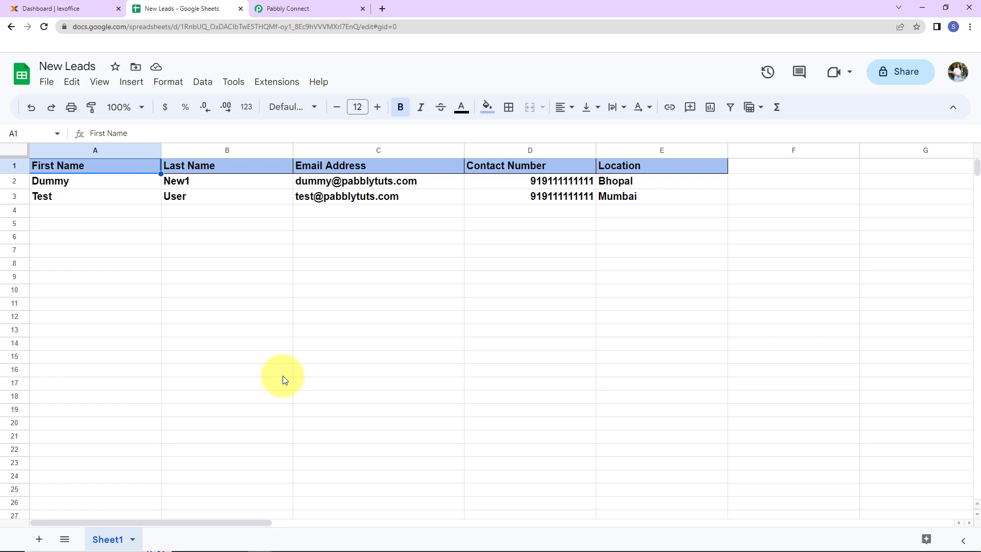
pyautogui.click(278, 83)
pyautogui.moveTo(280, 206)
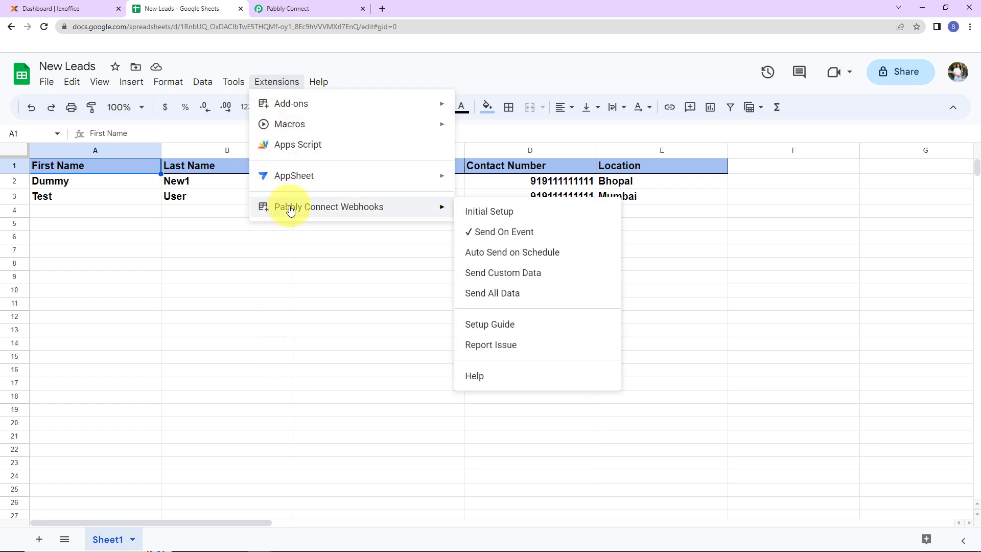
pyautogui.click(486, 213)
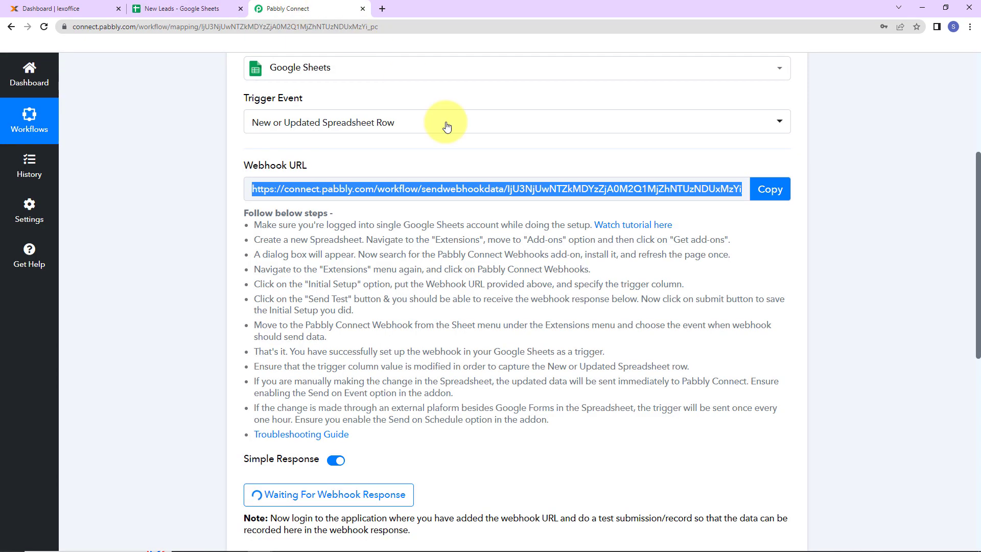
# Step: Copy the trigger's webhook URL from Pabbly Connect and paste it as the webhook URL in the Google Sheets initial setup
pyautogui.click(296, 9)
pyautogui.click(768, 203)
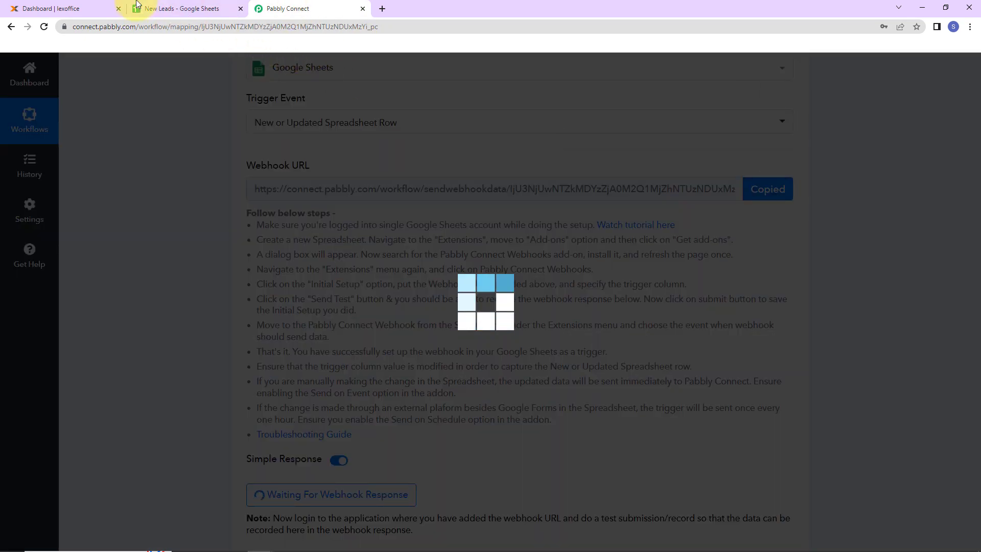
pyautogui.click(173, 9)
pyautogui.click(396, 293)
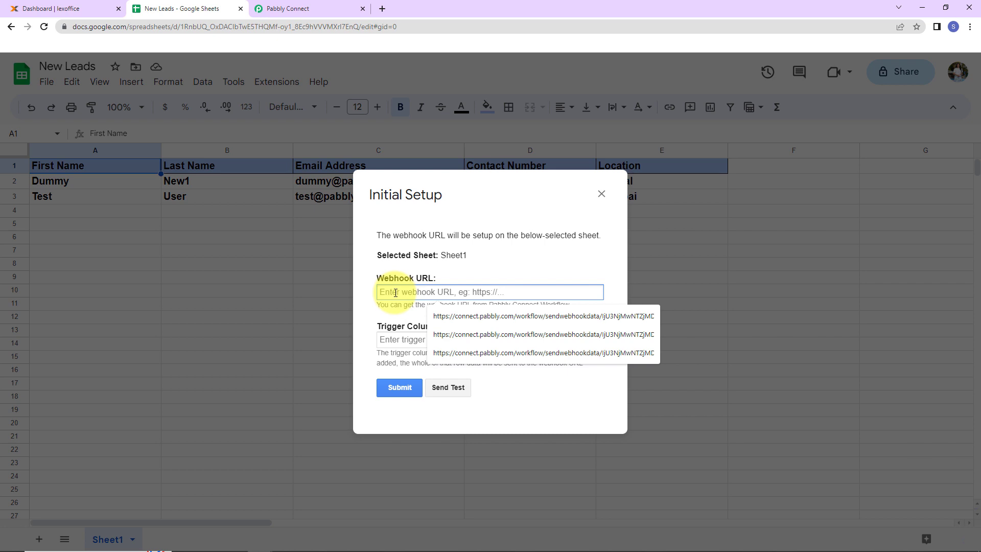
pyautogui.hotkey('ctrl', 'v')
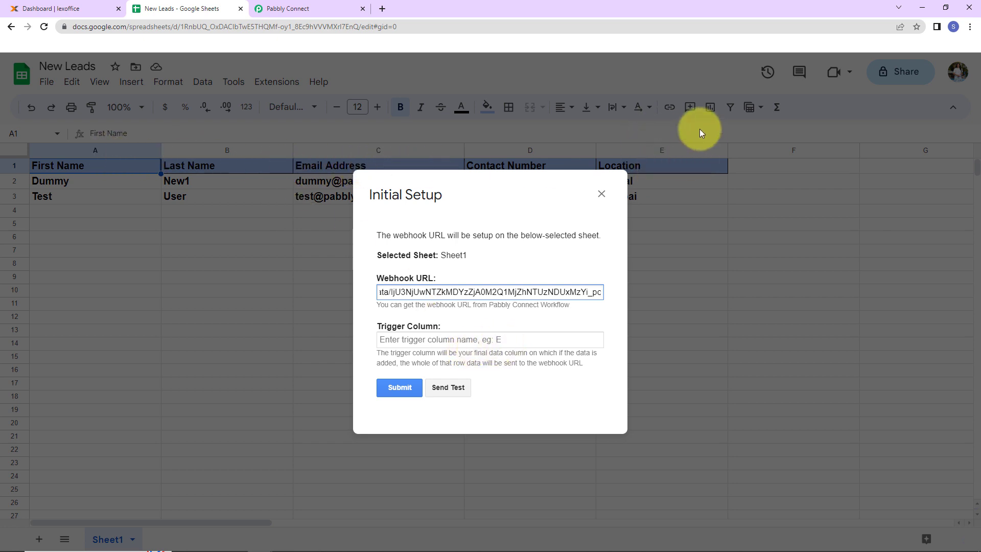
# Step: Set the trigger column to E and submit the initial setup
pyautogui.click(435, 340)
pyautogui.write('E')
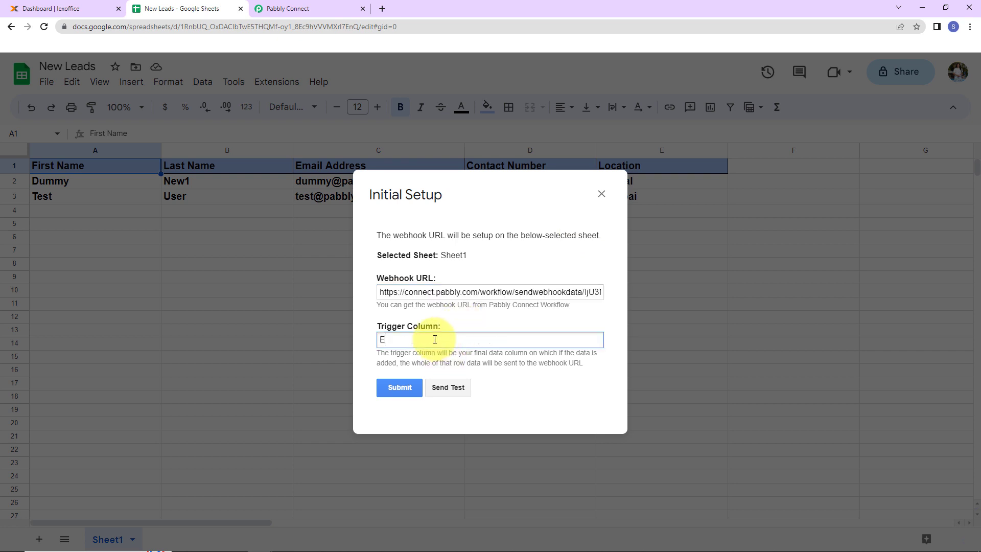
pyautogui.click(409, 388)
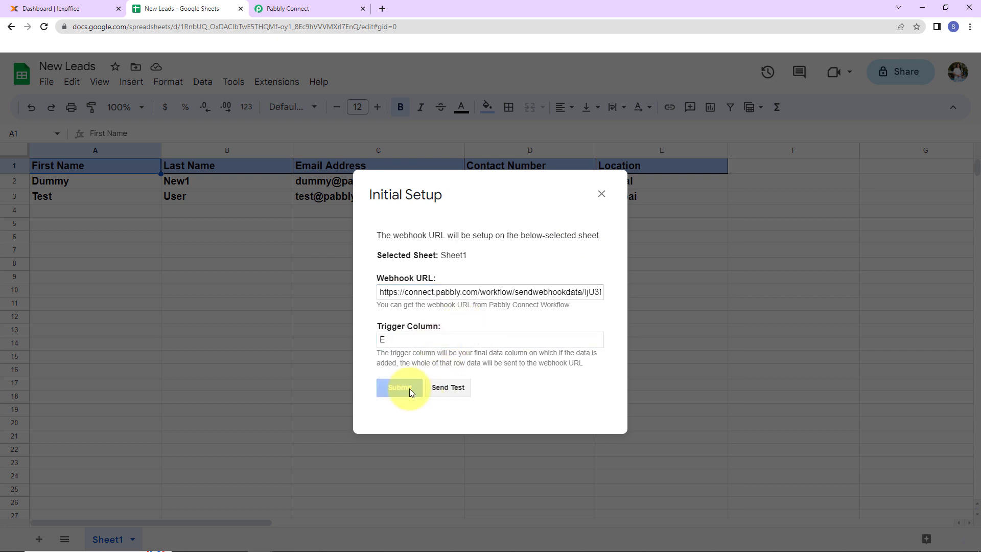
pyautogui.scroll(-1, 439, 339)
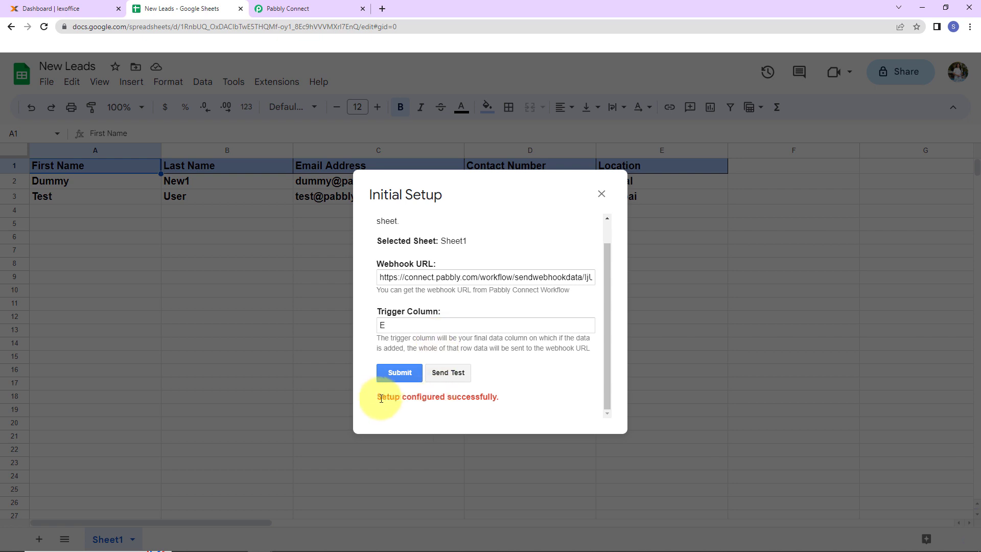
# Step: Send test data from the sheet to the webhook and close the initial setup
pyautogui.click(448, 373)
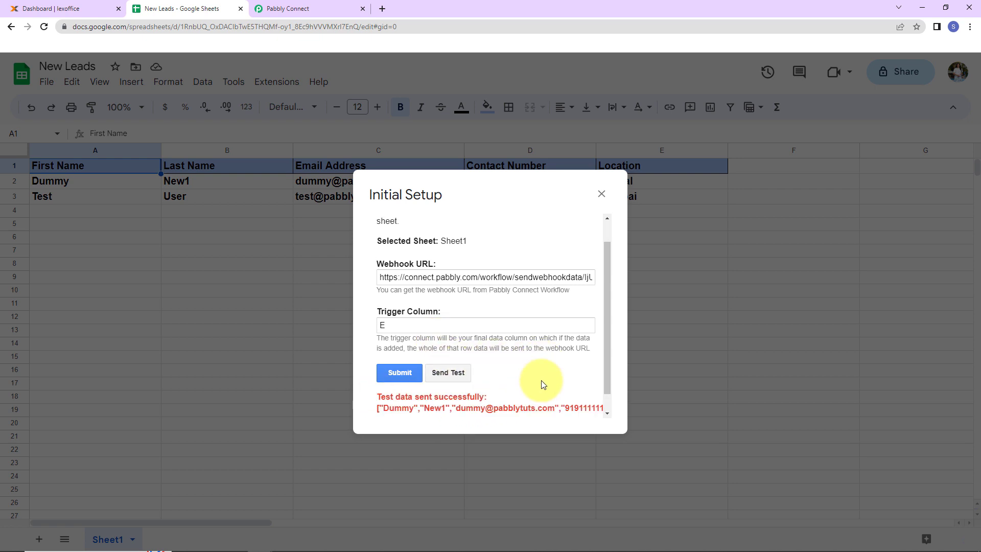
pyautogui.scroll(-1, 541, 380)
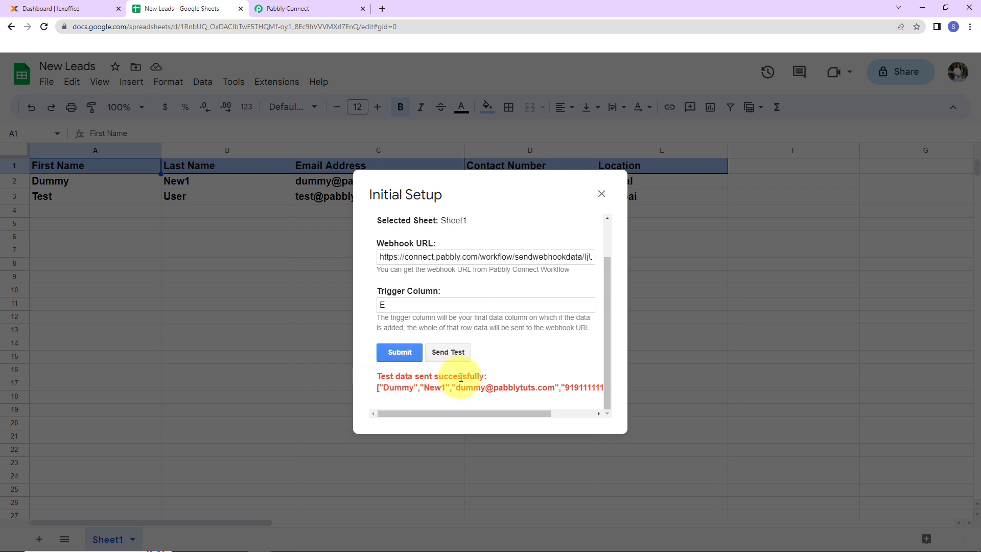
pyautogui.click(601, 194)
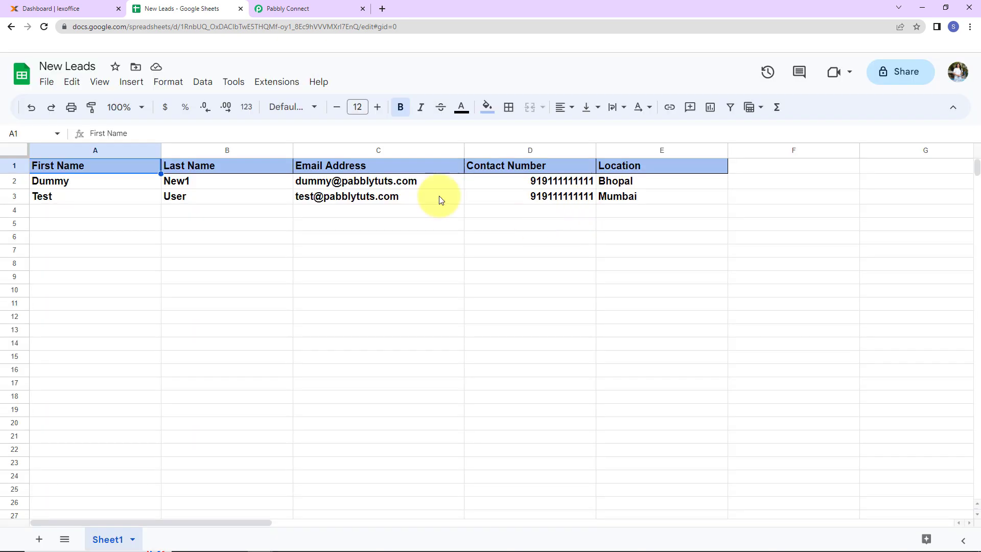
# Step: Compare the webhook response received in Pabbly Connect with row 2 of the New Leads sheet, including its RowIndex field
pyautogui.click(295, 8)
pyautogui.scroll(-7, 603, 269)
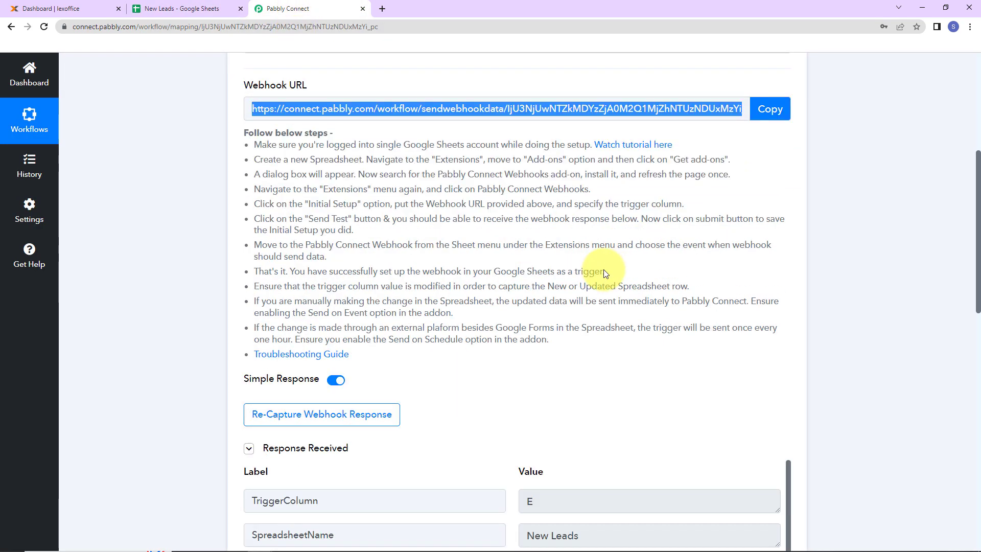
pyautogui.scroll(-2, 595, 267)
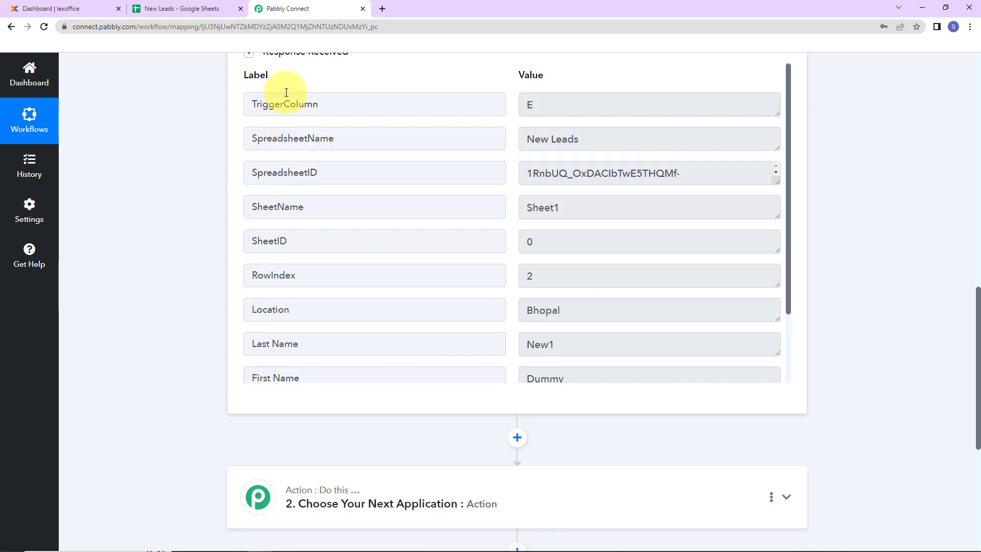
pyautogui.click(161, 8)
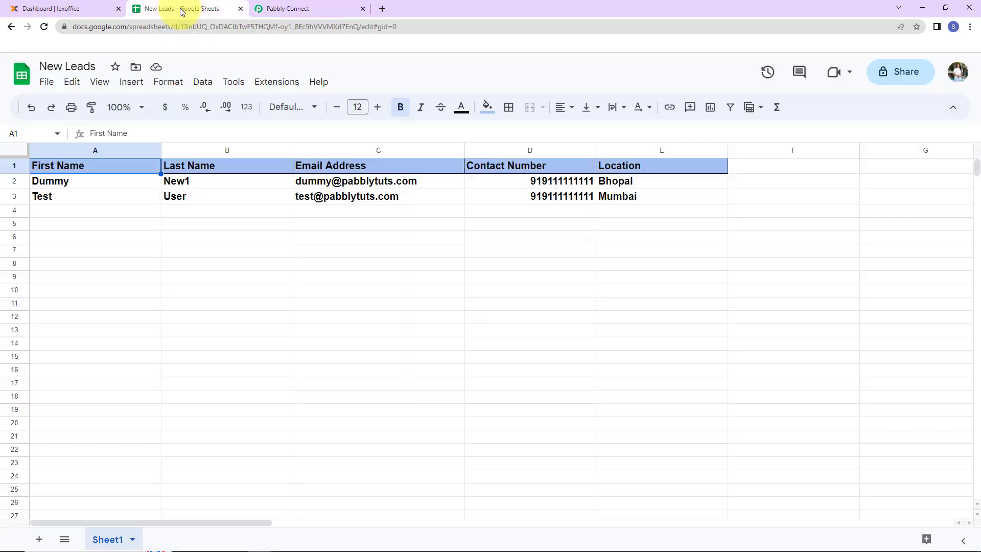
pyautogui.click(14, 183)
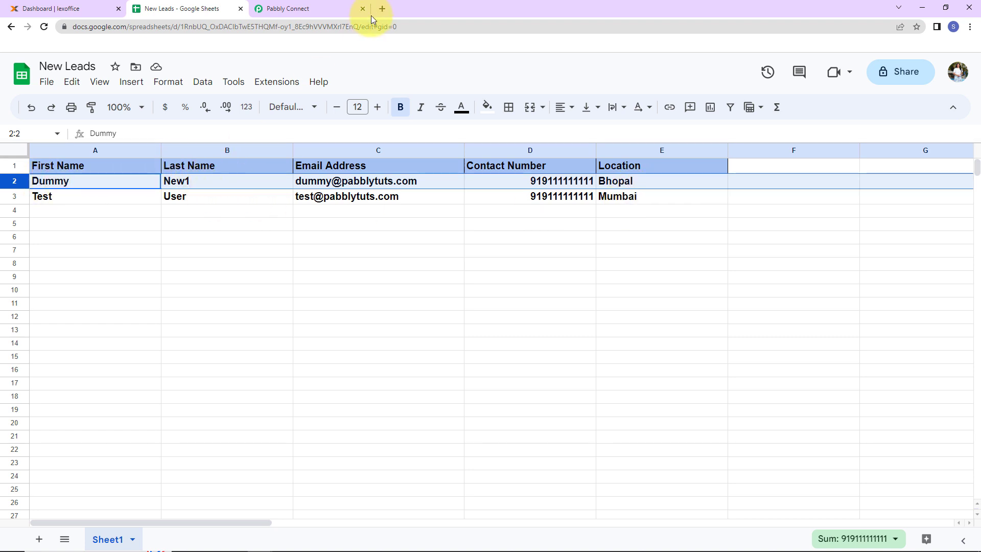
pyautogui.click(330, 9)
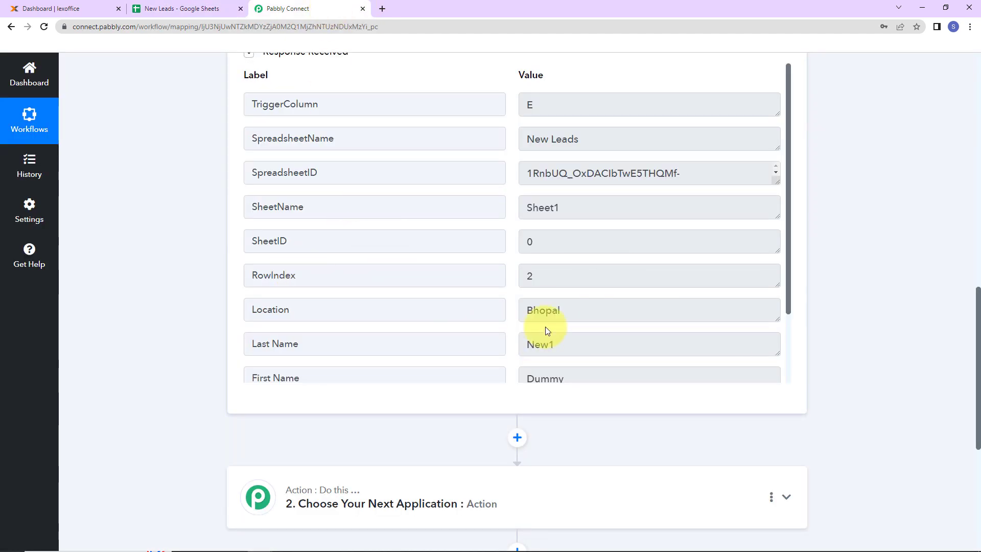
pyautogui.scroll(-2, 544, 326)
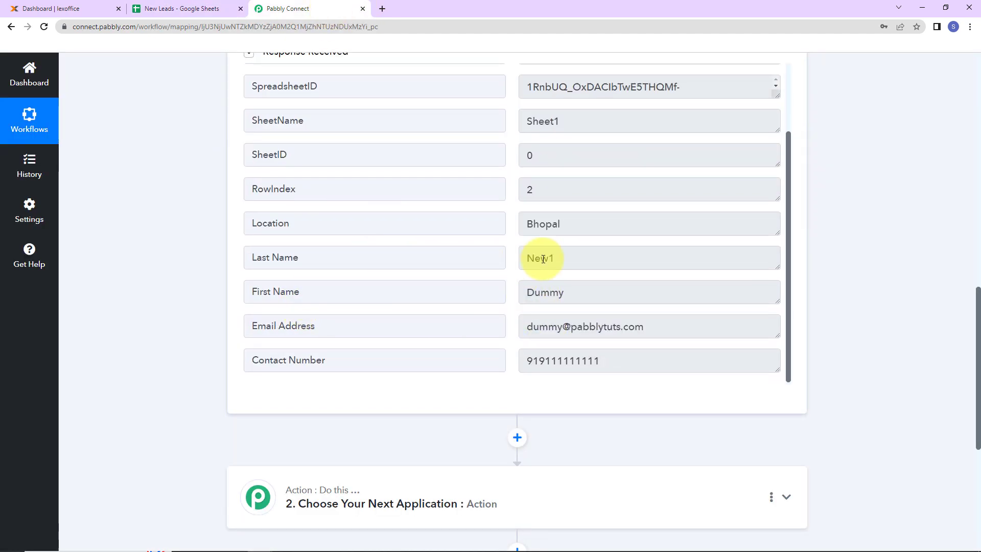
pyautogui.scroll(-2, 556, 335)
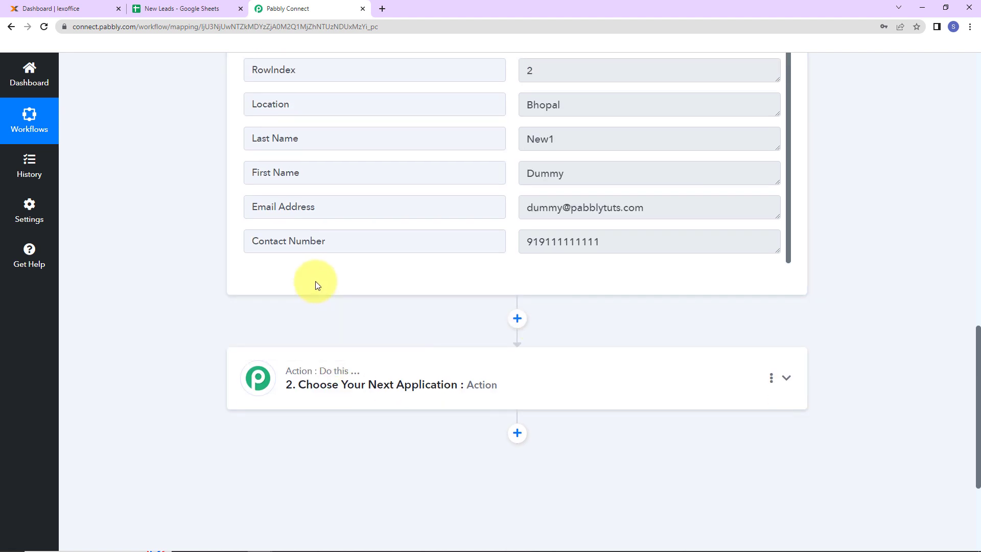
pyautogui.scroll(2, 521, 280)
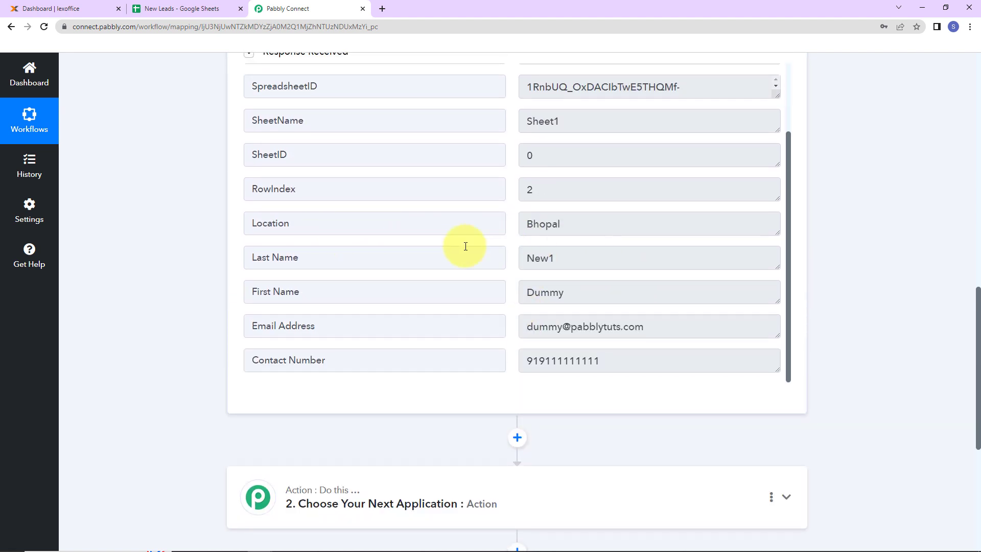
pyautogui.moveTo(250, 189); pyautogui.dragTo(589, 192)
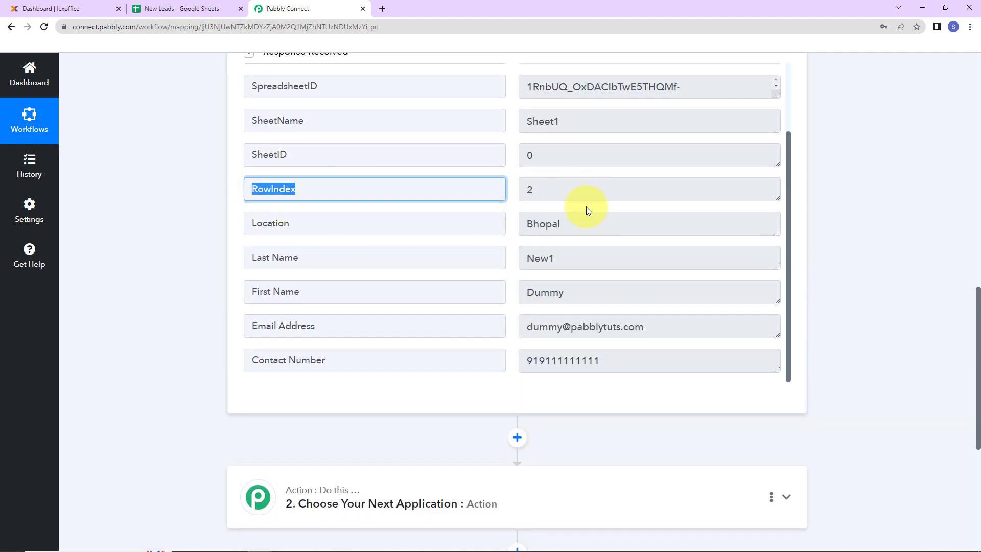
# Step: Set the workflow's second step to the lexoffice app with the Create Contacts action event
pyautogui.scroll(2, 592, 279)
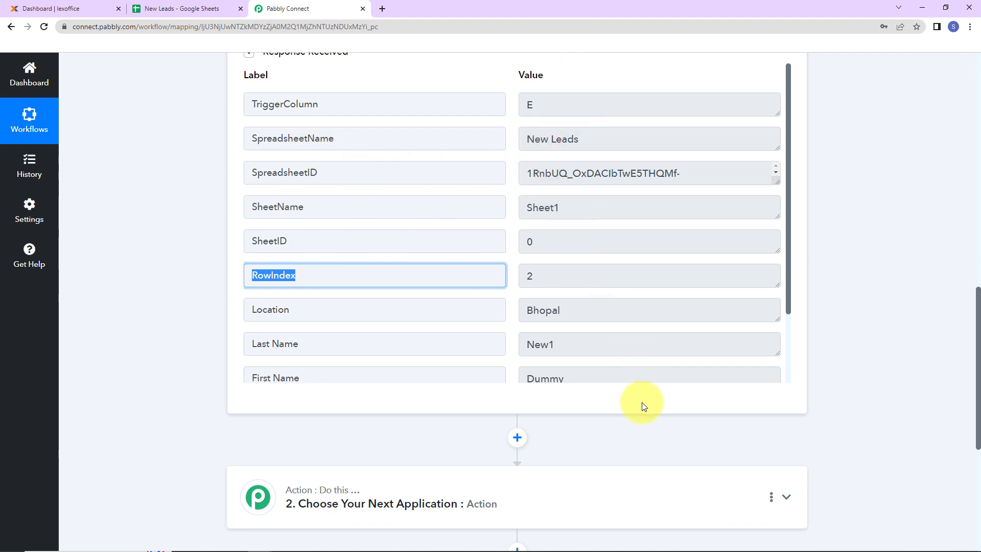
pyautogui.scroll(-5, 851, 309)
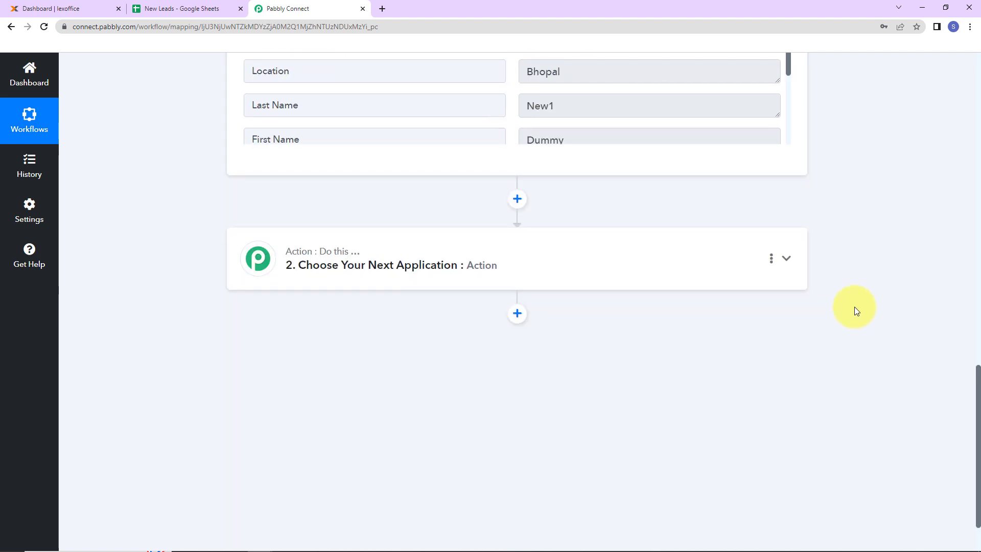
pyautogui.click(352, 265)
pyautogui.click(336, 332)
pyautogui.write('lex')
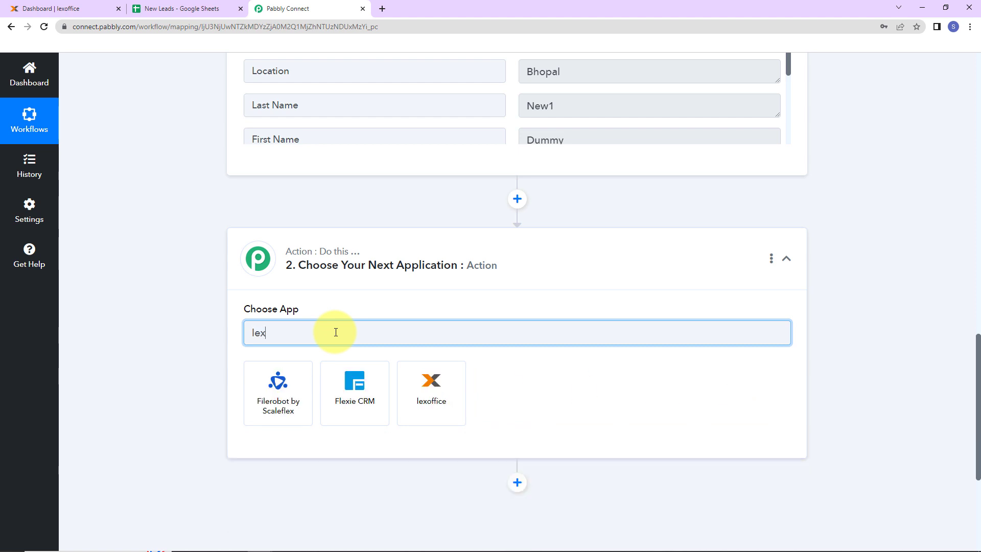
pyautogui.click(406, 379)
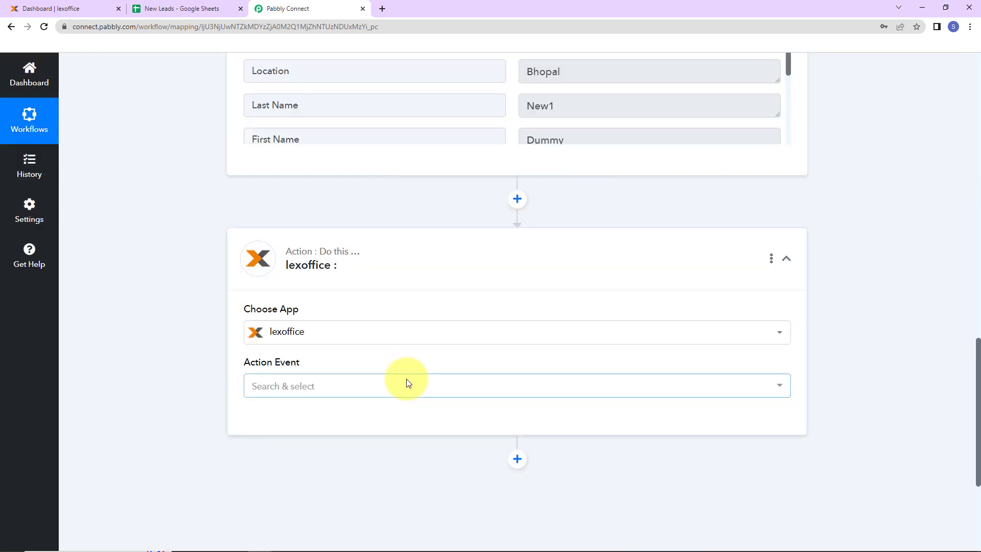
pyautogui.click(271, 389)
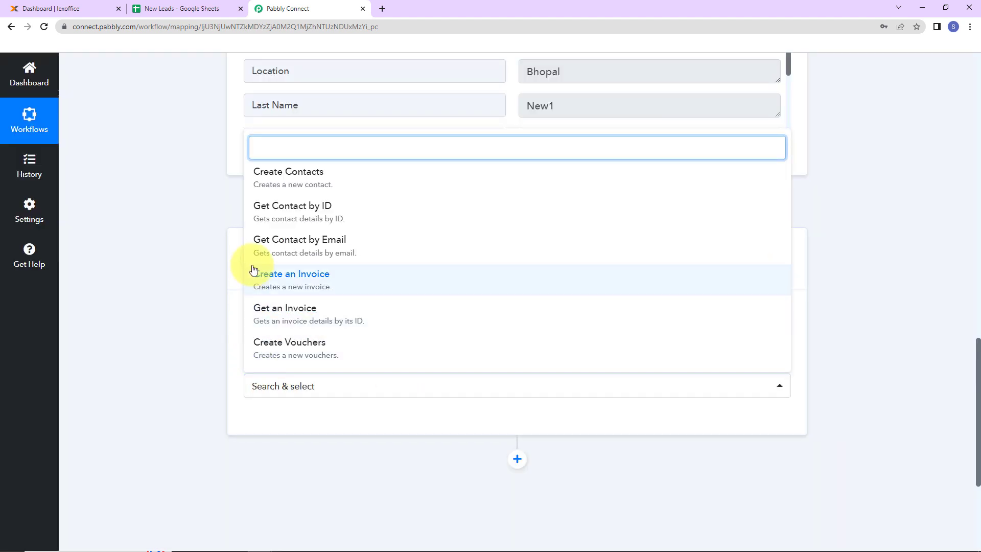
pyautogui.click(286, 189)
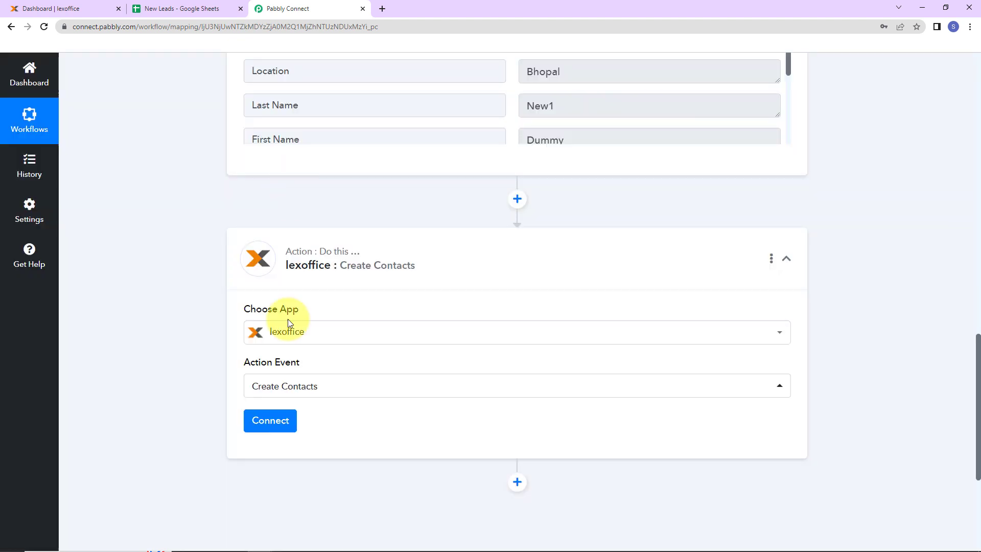
# Step: Start a new lexoffice connection for the action and open the linked lexoffice page for getting an API token
pyautogui.click(278, 425)
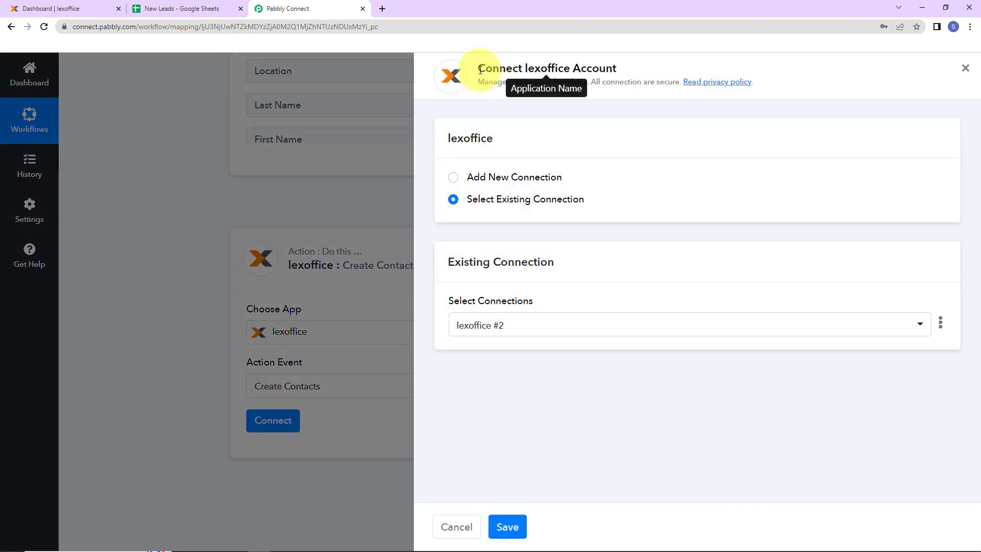
pyautogui.moveTo(478, 69); pyautogui.dragTo(663, 72)
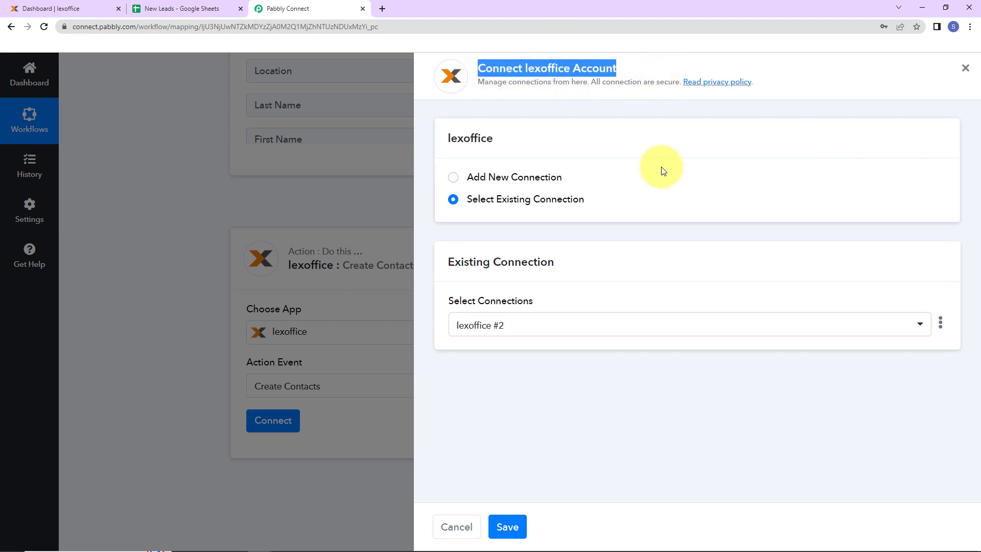
pyautogui.click(454, 178)
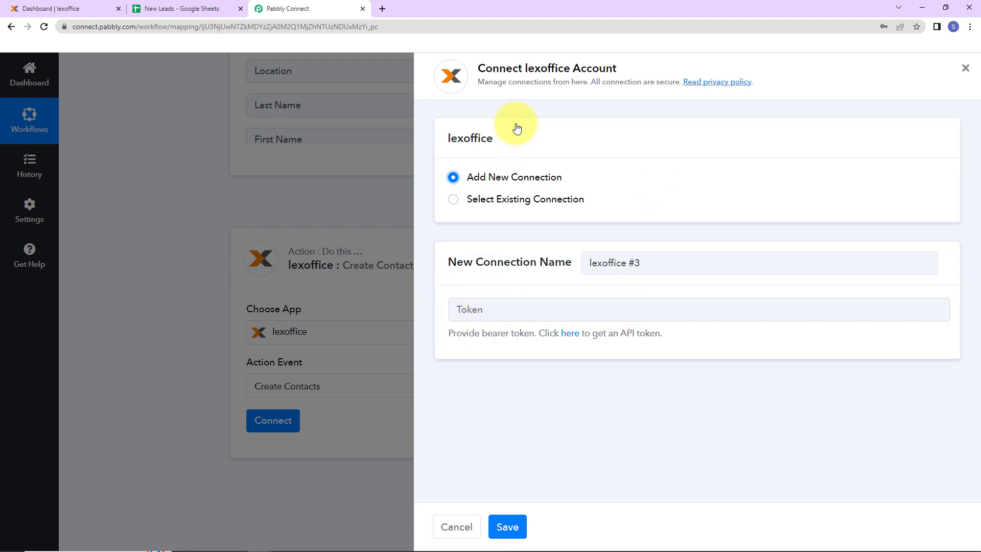
pyautogui.click(570, 337)
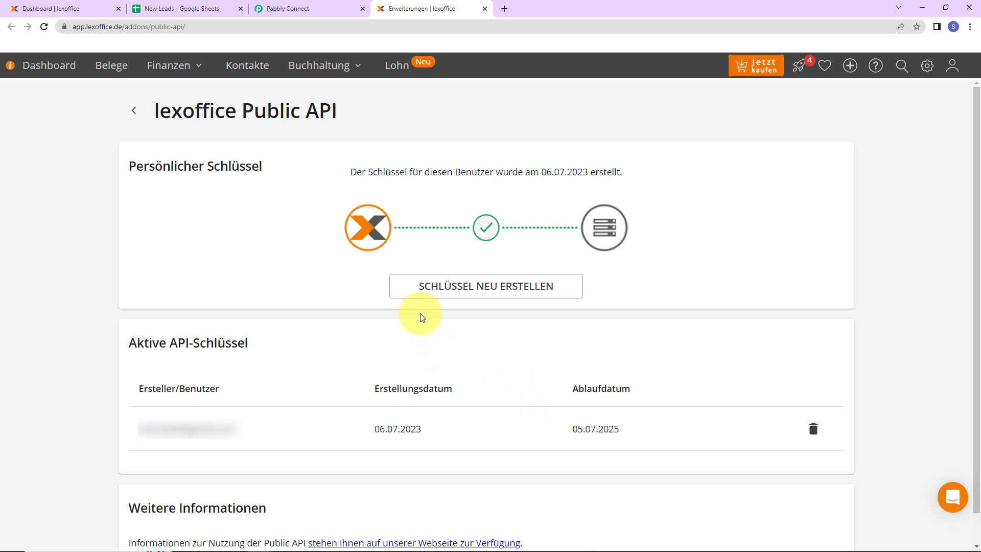
# Step: Replace the existing lexoffice Public API key with a new one and copy the generated key
pyautogui.click(432, 286)
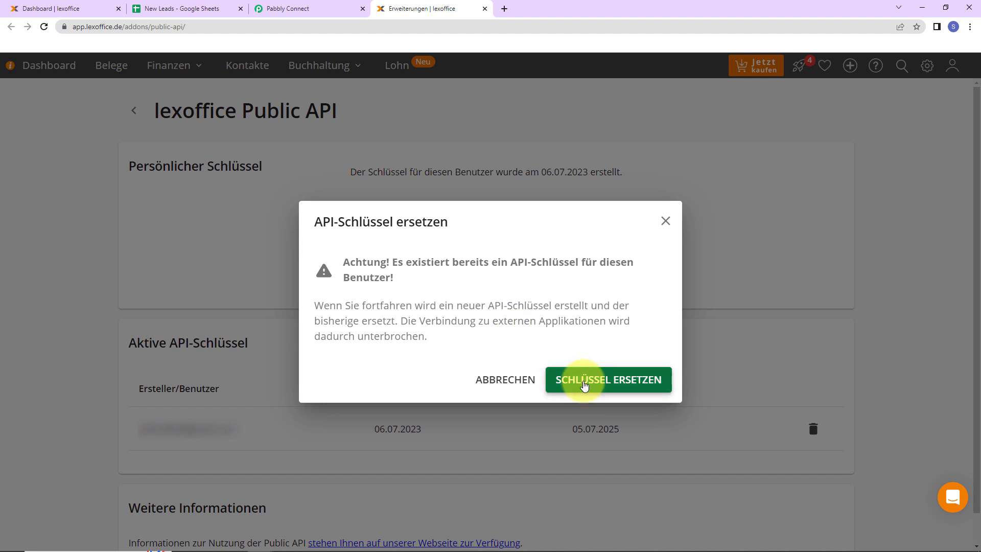
pyautogui.click(580, 378)
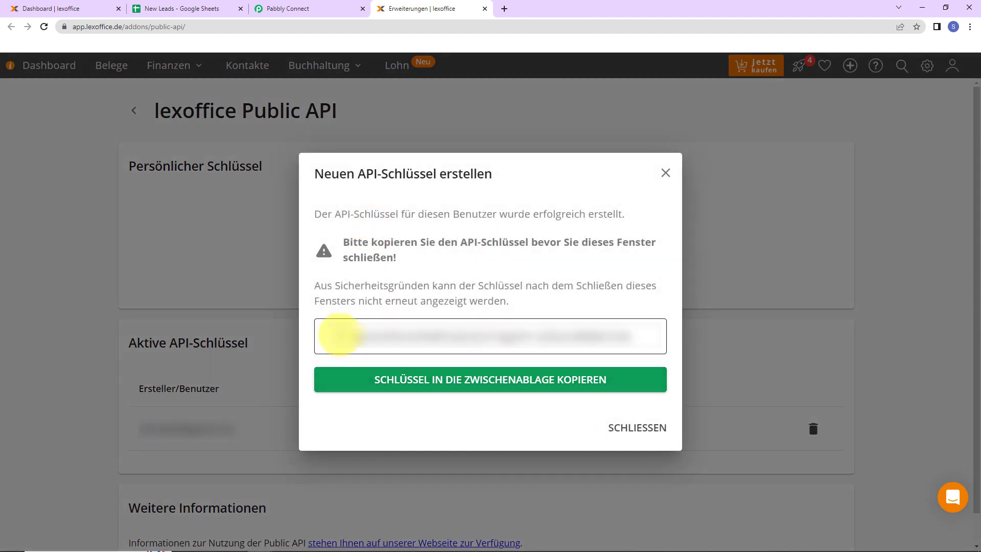
pyautogui.click(363, 335)
pyautogui.moveTo(363, 335); pyautogui.dragTo(722, 339)
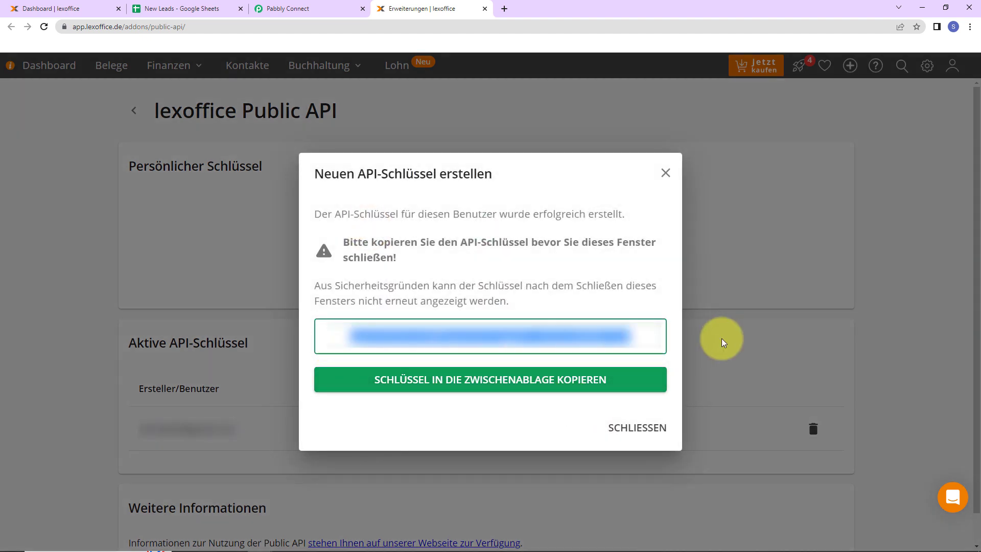
pyautogui.rightClick(614, 338)
pyautogui.click(643, 376)
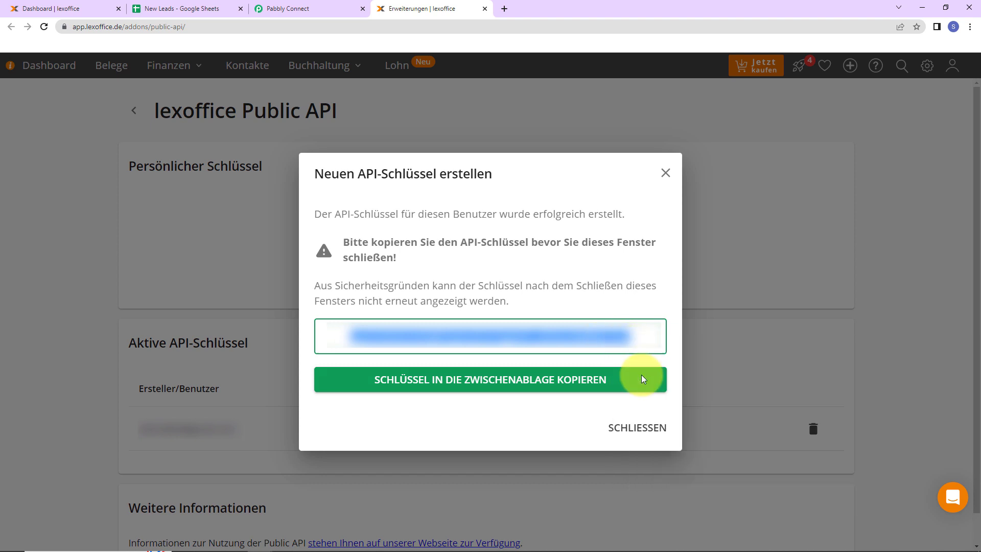
# Step: Return to Pabbly Connect, paste the API key as the lexoffice connection's token and save the connection
pyautogui.click(301, 10)
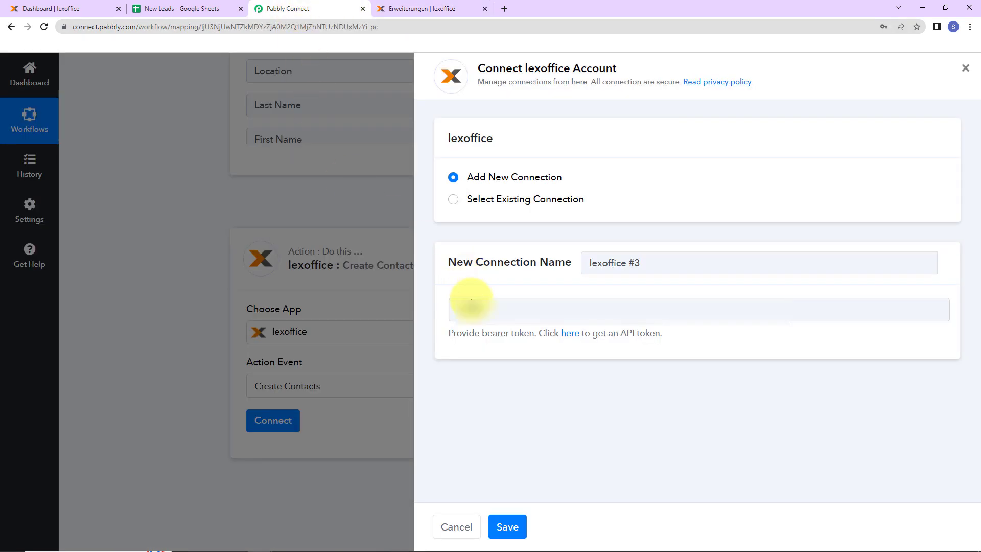
pyautogui.click(473, 300)
pyautogui.hotkey('ctrl', 'v')
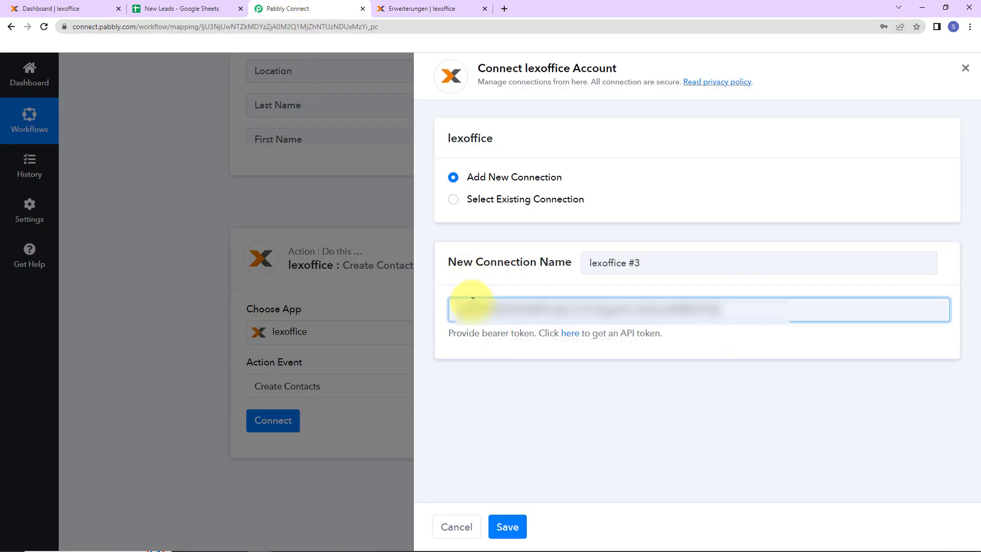
pyautogui.click(503, 526)
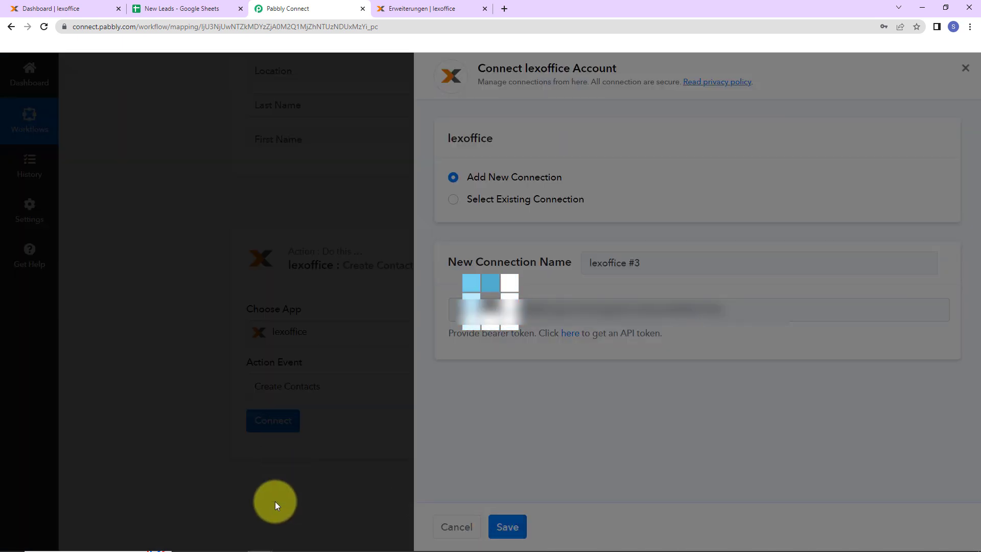
# Step: Map the Person FirstName field for contact type Person to First Name from the Google Sheets trigger
pyautogui.scroll(-7, 383, 339)
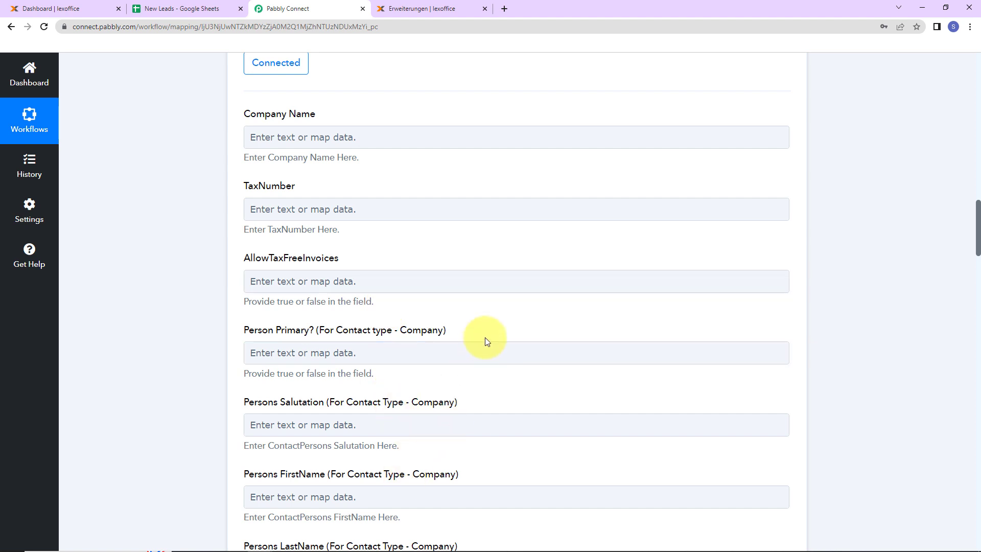
pyautogui.scroll(-7, 486, 341)
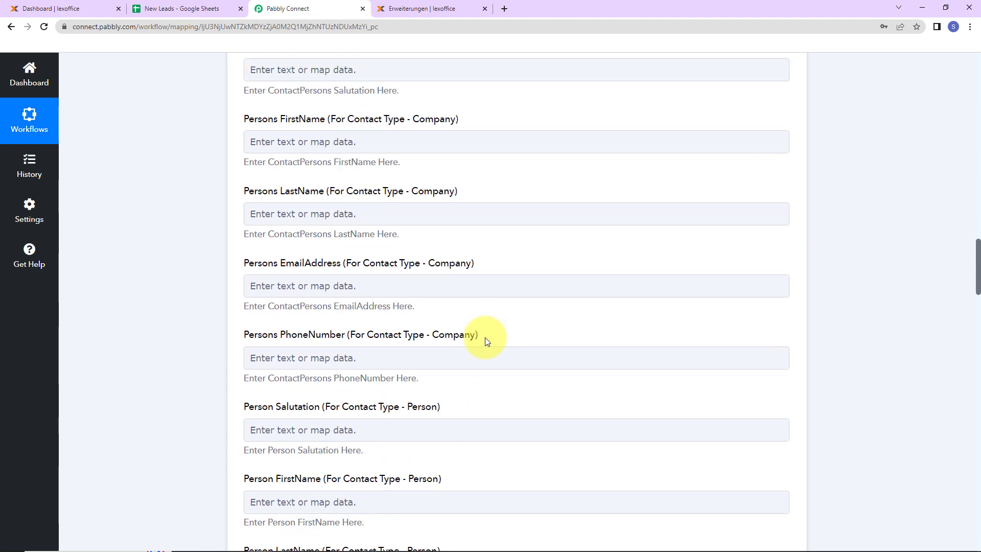
pyautogui.scroll(-2, 485, 341)
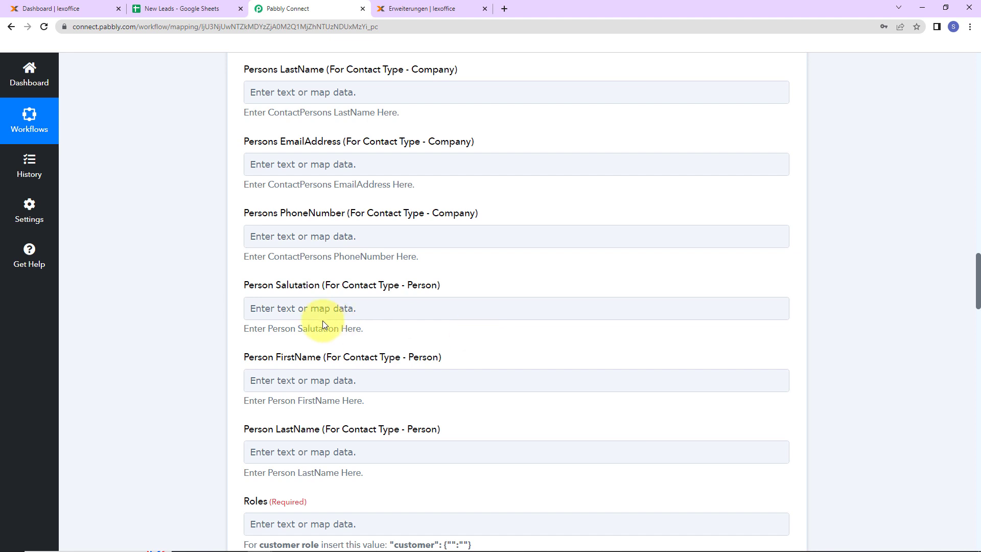
pyautogui.scroll(-2, 322, 321)
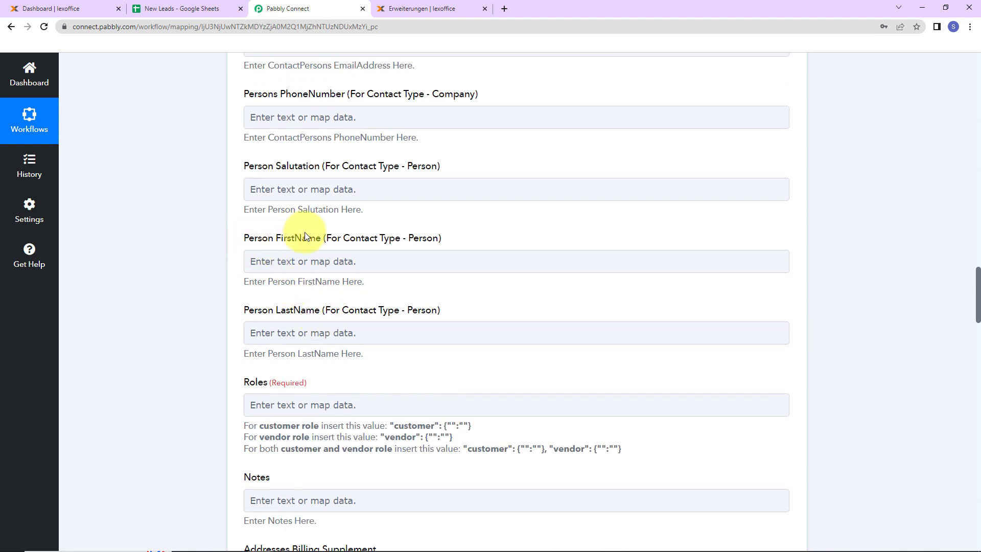
pyautogui.click(263, 261)
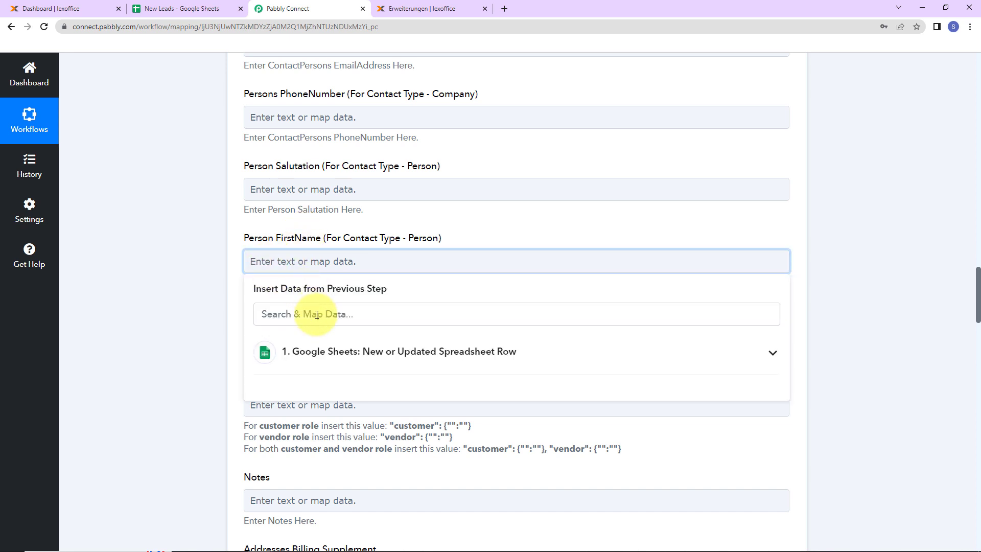
pyautogui.click(287, 351)
pyautogui.scroll(-2, 324, 424)
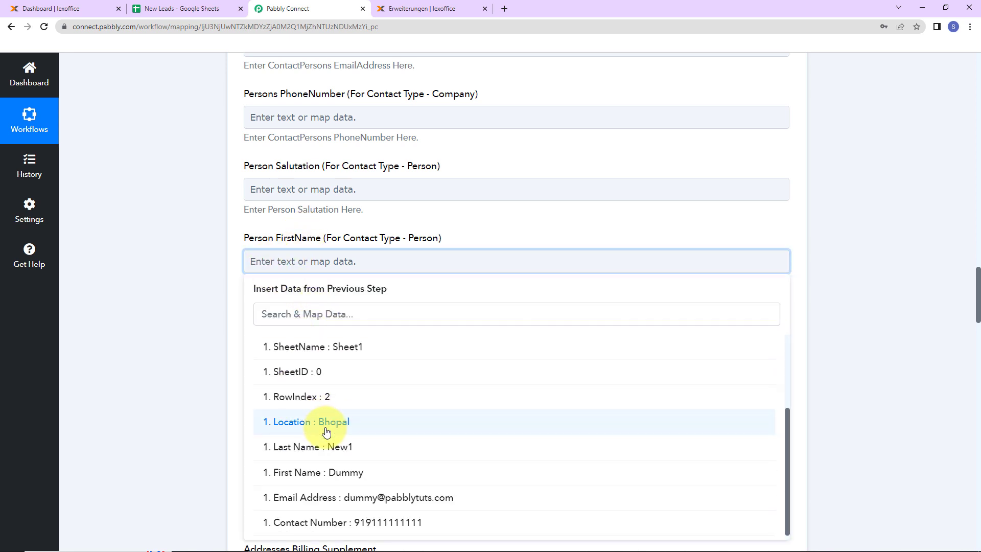
pyautogui.click(299, 472)
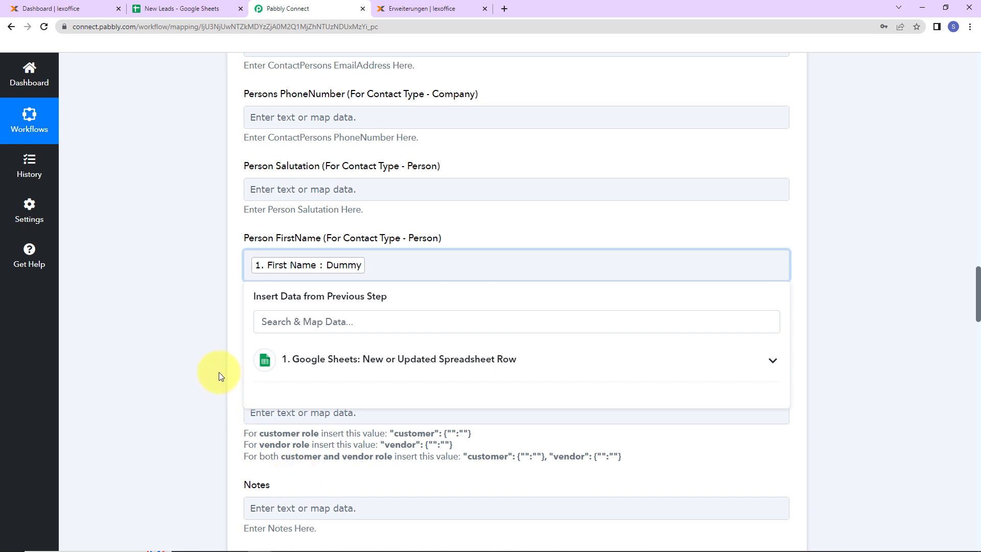
pyautogui.click(227, 340)
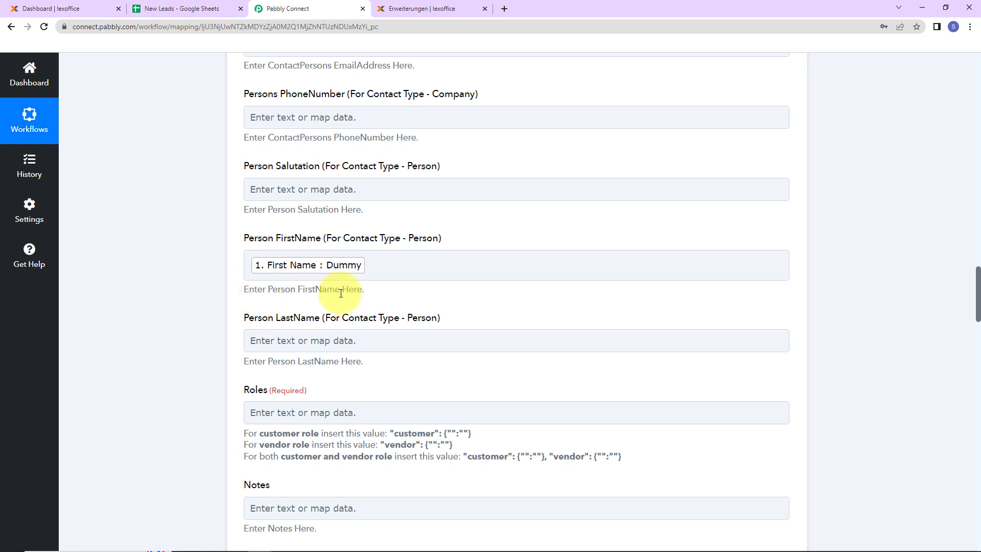
pyautogui.click(369, 277)
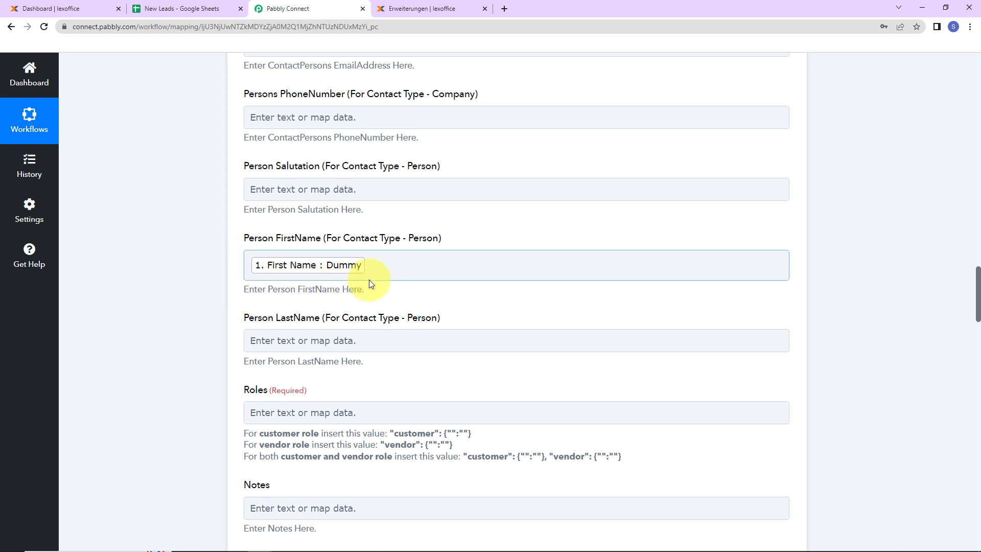
# Step: Map the Person LastName field for contact type Person to Last Name from the Google Sheets trigger
pyautogui.scroll(-2, 368, 279)
pyautogui.click(305, 218)
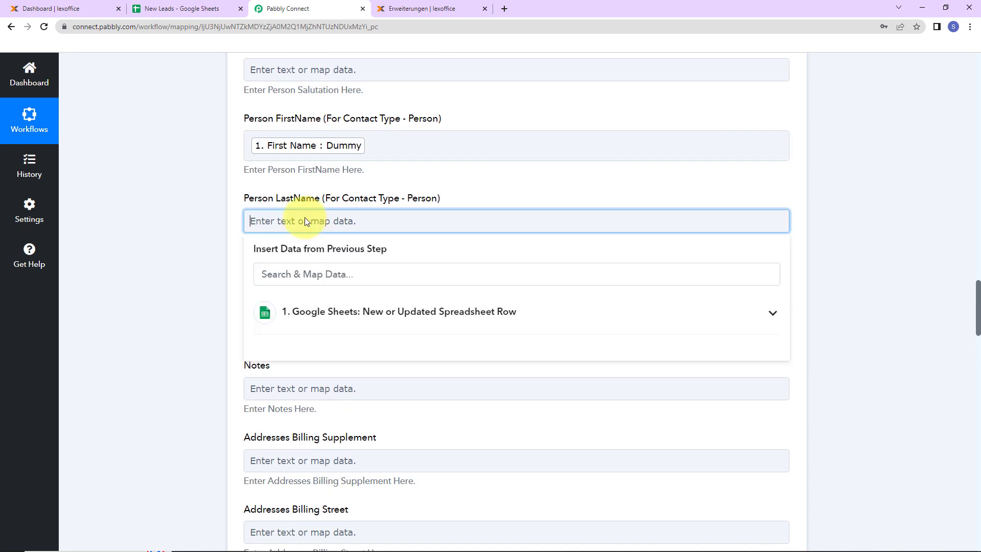
pyautogui.click(320, 307)
pyautogui.scroll(-1, 314, 450)
pyautogui.click(318, 498)
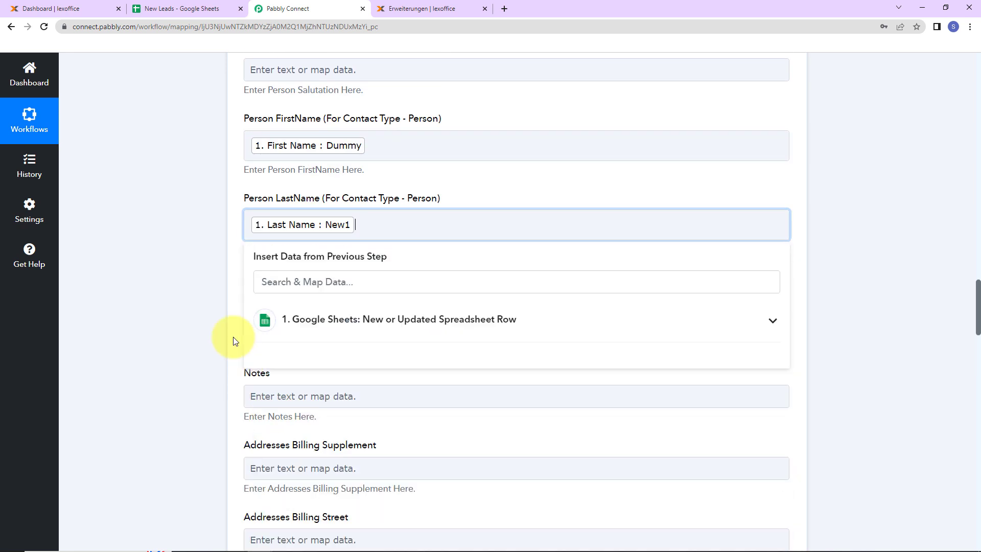
pyautogui.click(192, 291)
# Step: Copy the customer role value "customer": {"":""} from the hint and paste it into the required Roles field
pyautogui.scroll(-2, 192, 291)
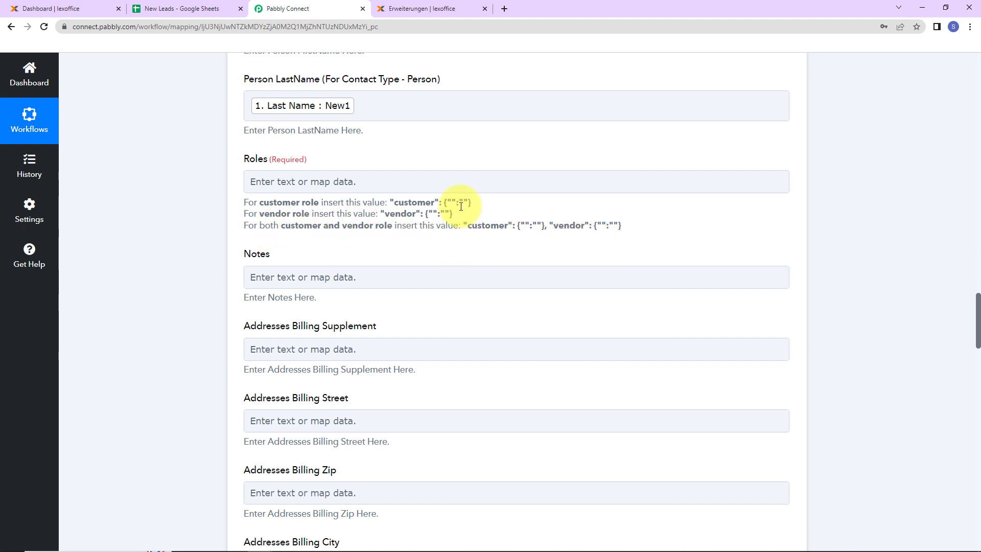
pyautogui.moveTo(389, 200); pyautogui.dragTo(516, 202)
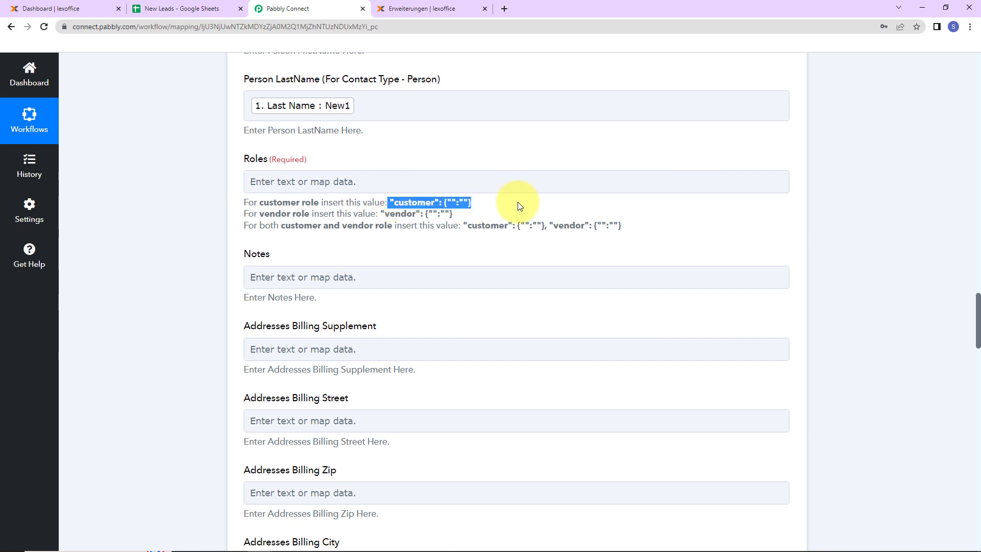
pyautogui.rightClick(442, 201)
pyautogui.click(470, 210)
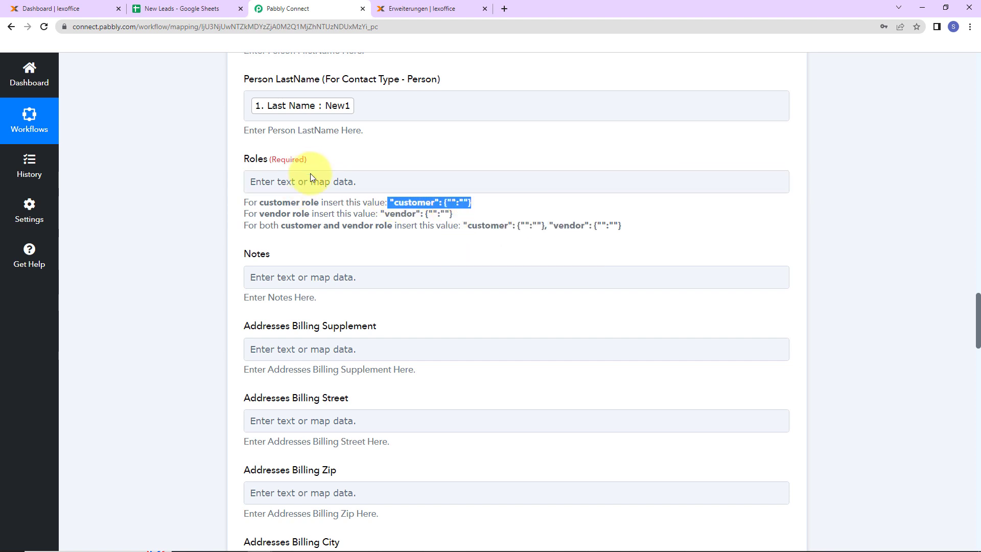
pyautogui.click(311, 180)
pyautogui.hotkey('ctrl', 'v')
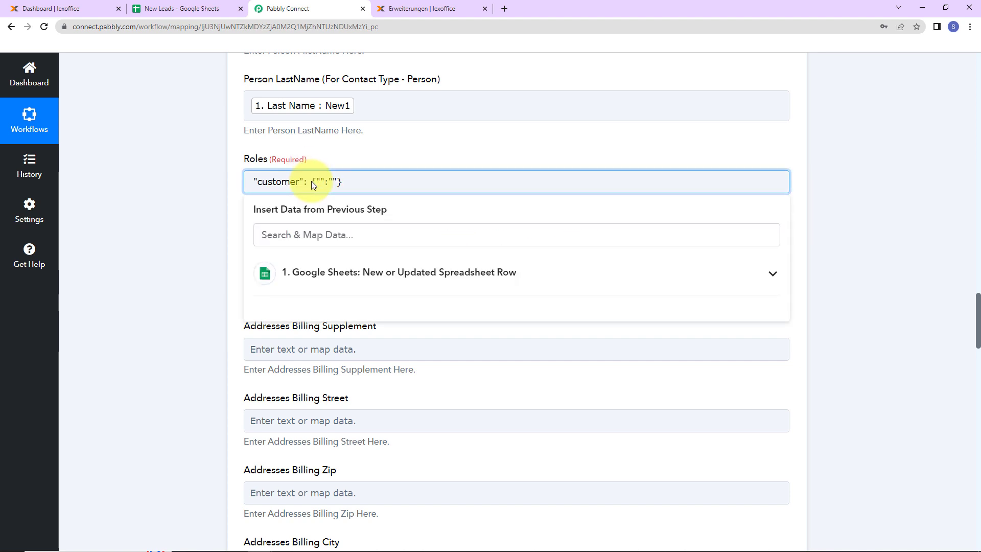
pyautogui.click(201, 192)
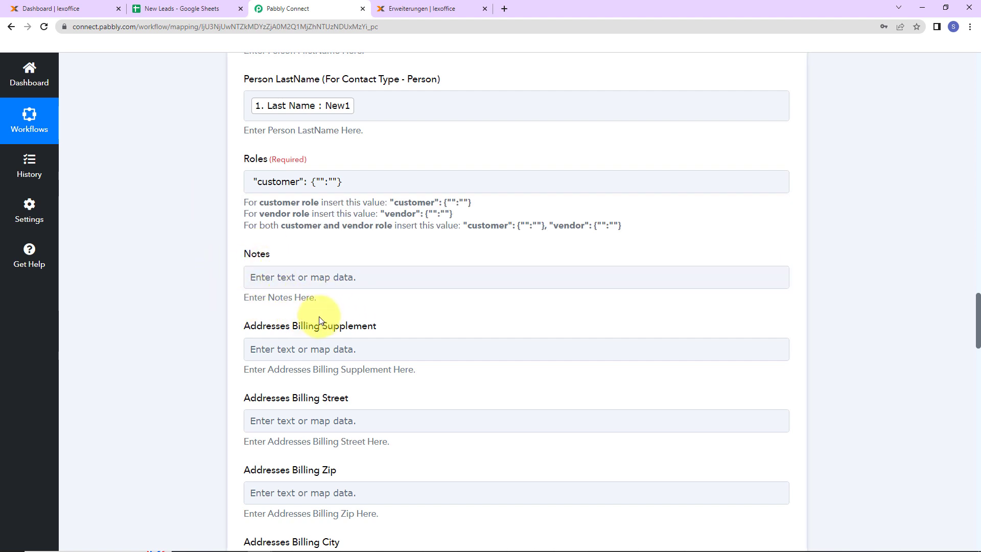
# Step: Map the Addresses Billing City field to Location from the Google Sheets trigger
pyautogui.scroll(-2, 319, 306)
pyautogui.scroll(-2, 327, 410)
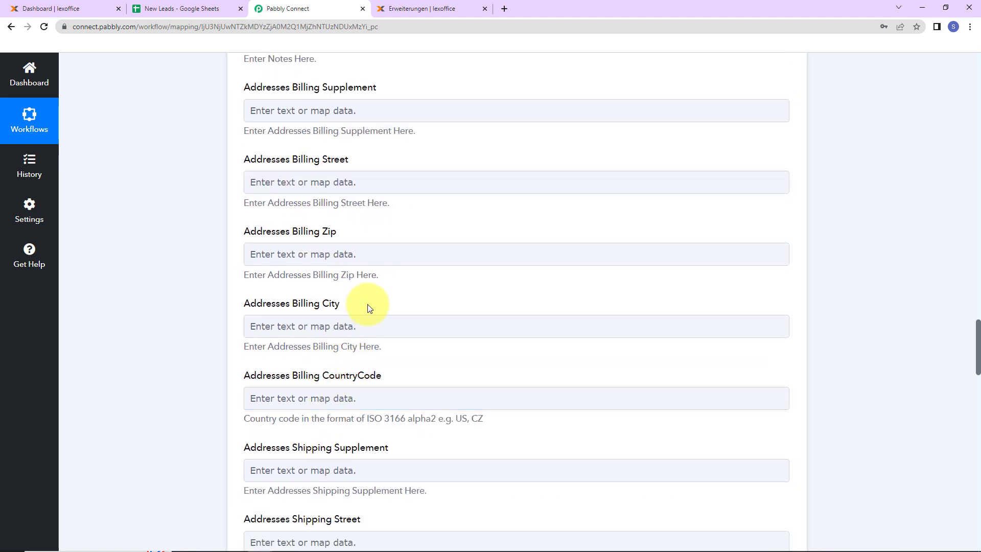
pyautogui.scroll(-2, 369, 308)
pyautogui.click(354, 208)
pyautogui.click(344, 297)
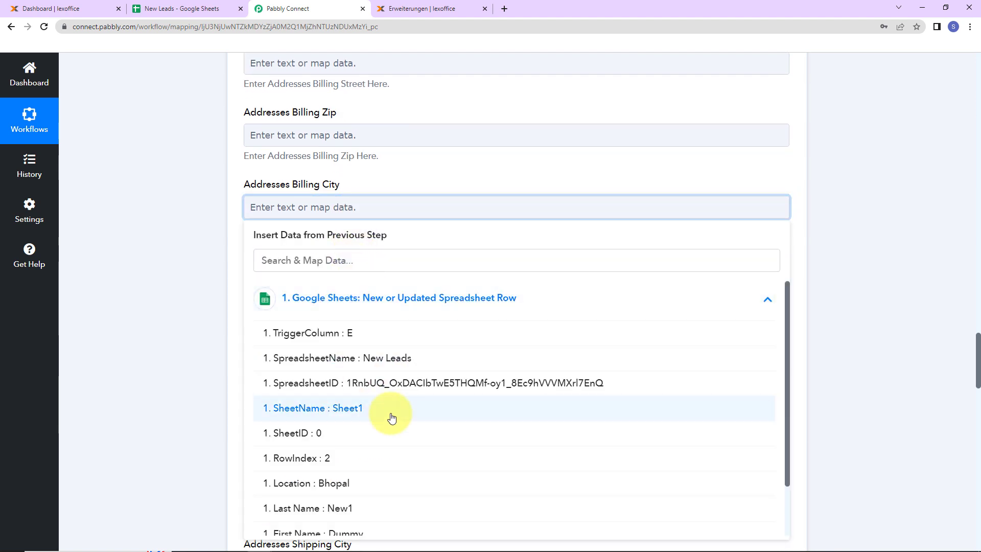
pyautogui.scroll(-1, 391, 418)
pyautogui.click(347, 425)
pyautogui.click(177, 305)
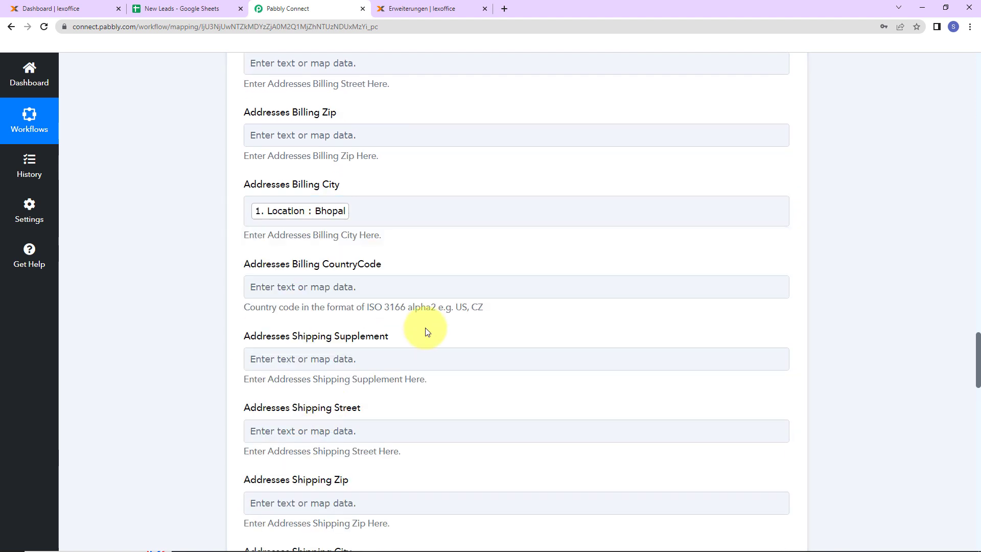
# Step: Leave the remaining contact fields empty, save the lexoffice Create Contacts action and send a test request
pyautogui.scroll(-2, 423, 270)
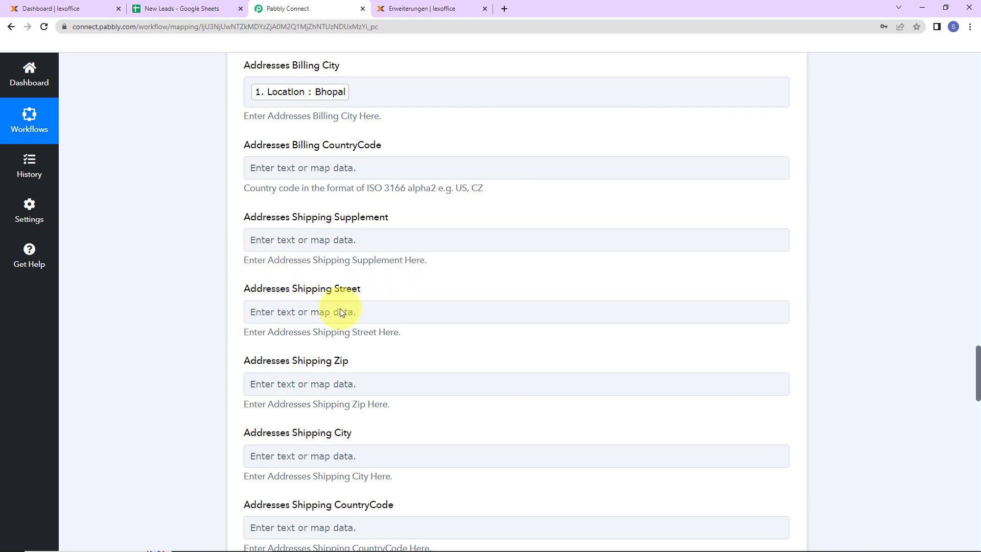
pyautogui.scroll(-6, 368, 361)
pyautogui.scroll(-4, 376, 362)
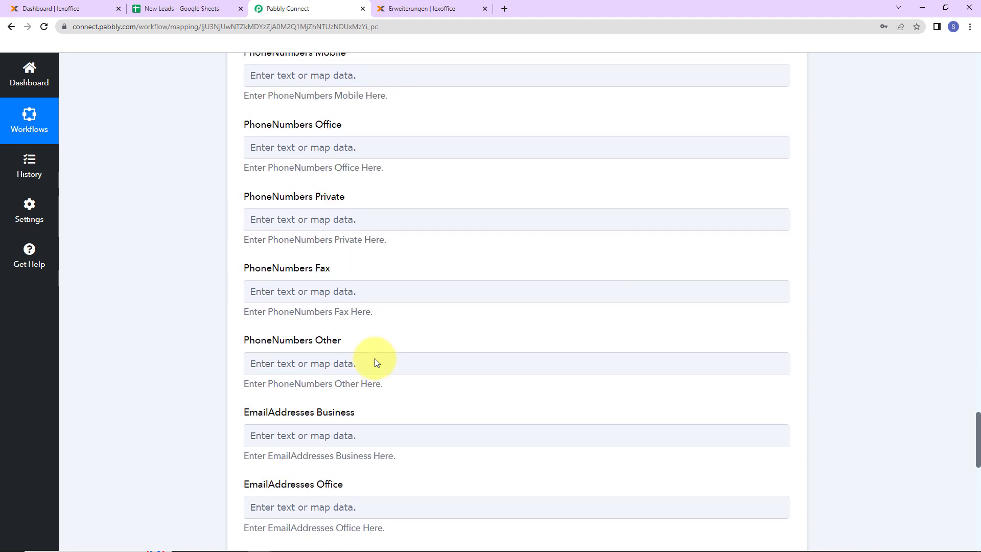
pyautogui.scroll(-4, 376, 362)
pyautogui.scroll(-2, 375, 359)
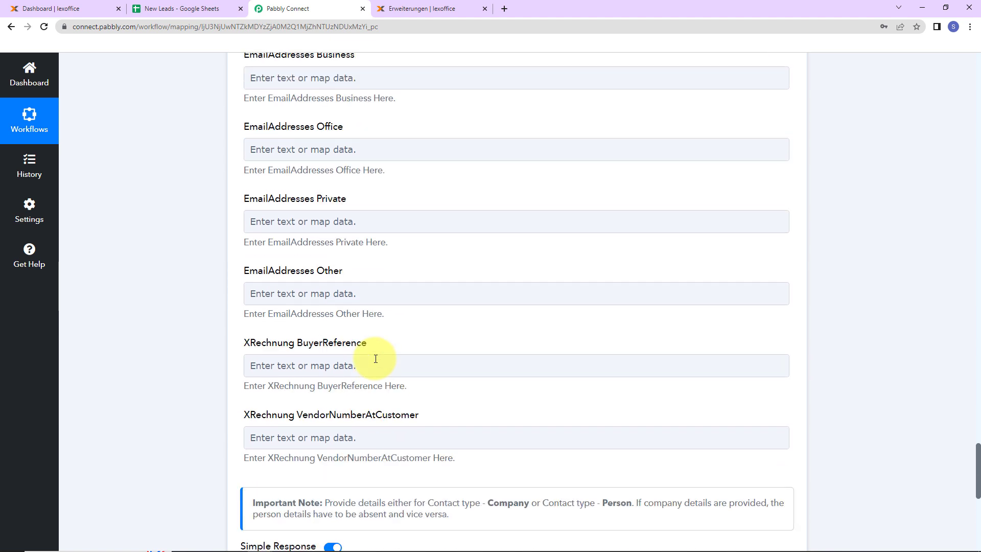
pyautogui.scroll(-6, 375, 359)
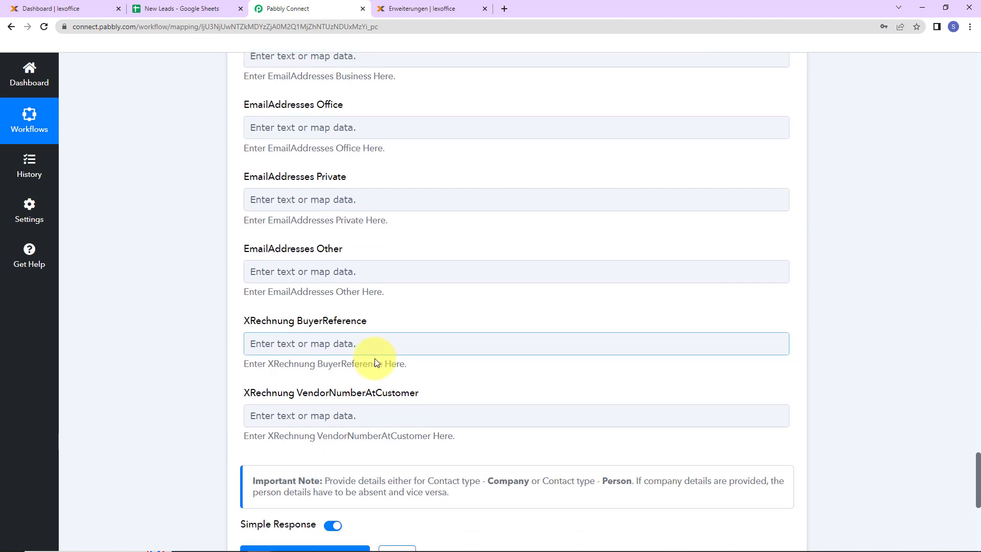
pyautogui.click(281, 223)
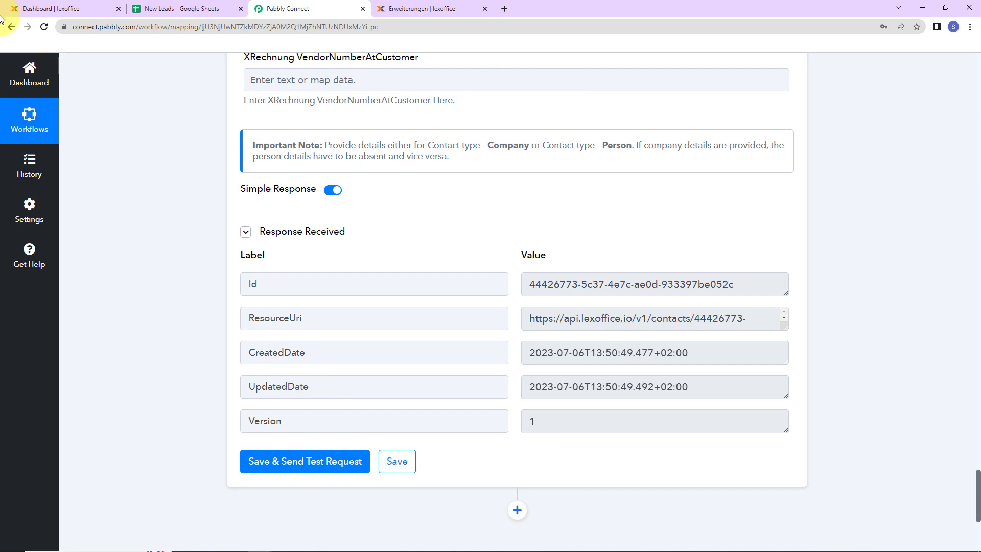
# Step: Switch to lexoffice and open the test contact with location Bhopal from the customer contacts list
pyautogui.click(57, 9)
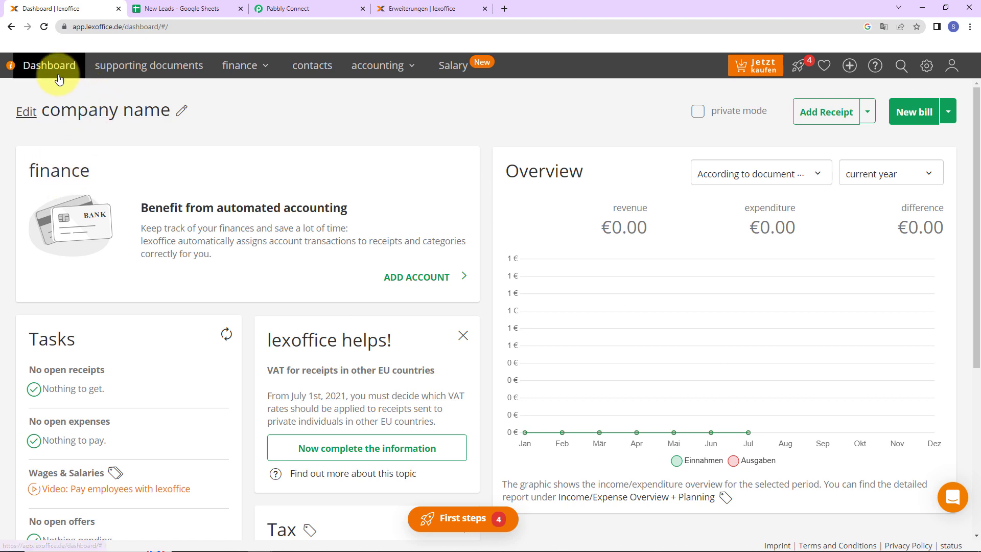
pyautogui.click(299, 69)
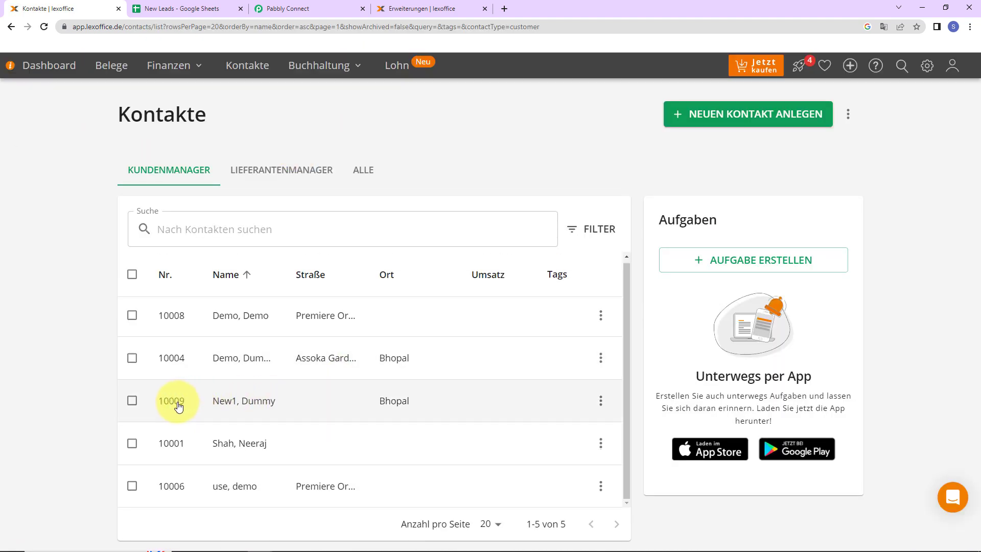
pyautogui.click(237, 406)
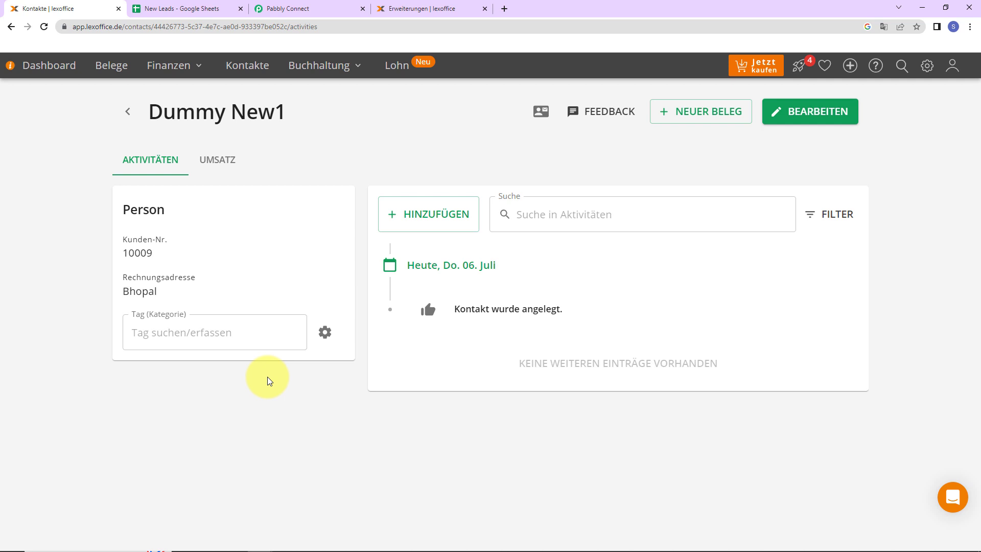
# Step: Switch to the New Leads Google Sheet and enter a new lead's first and last name in row 4
pyautogui.click(172, 7)
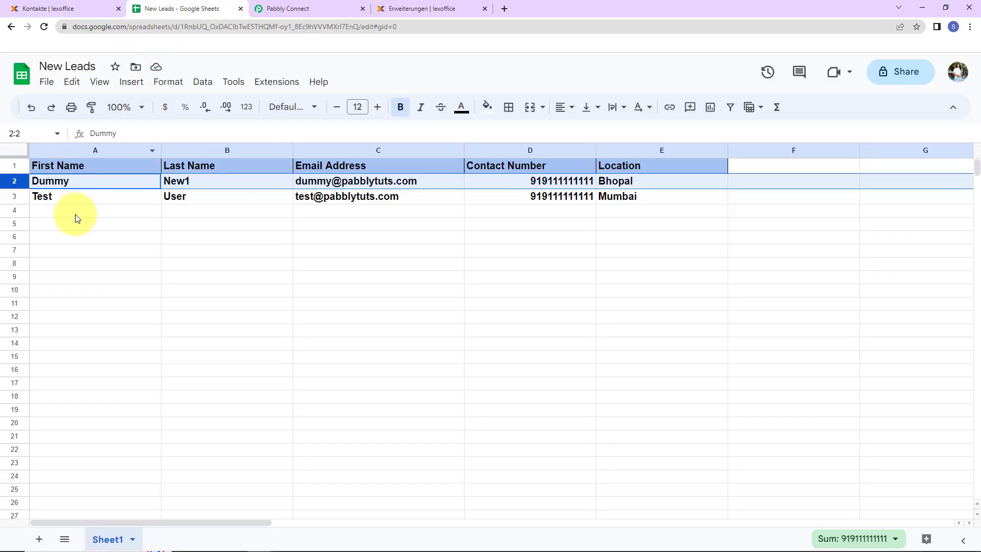
pyautogui.click(75, 214)
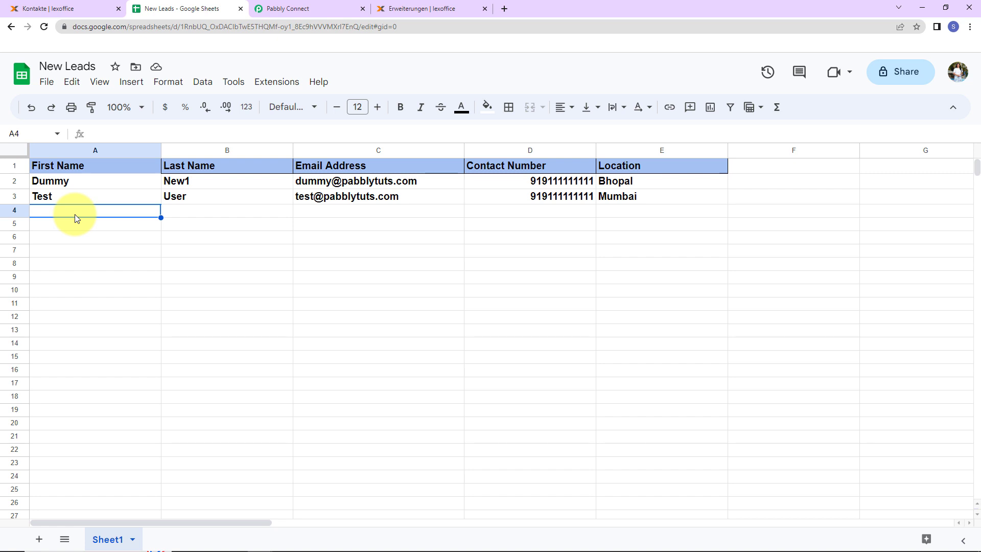
pyautogui.write('Smar')
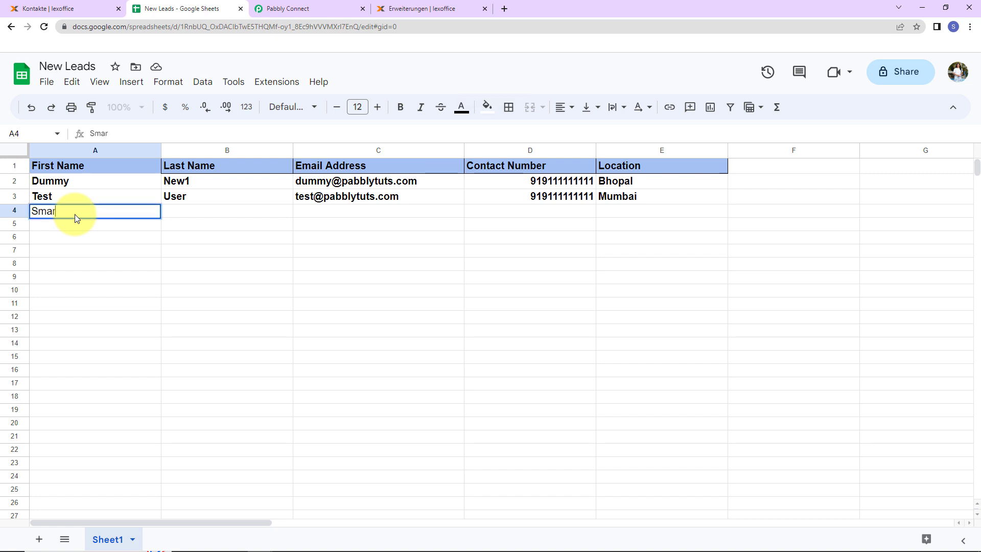
pyautogui.write('t')
pyautogui.press('Tab')
pyautogui.write('New123')
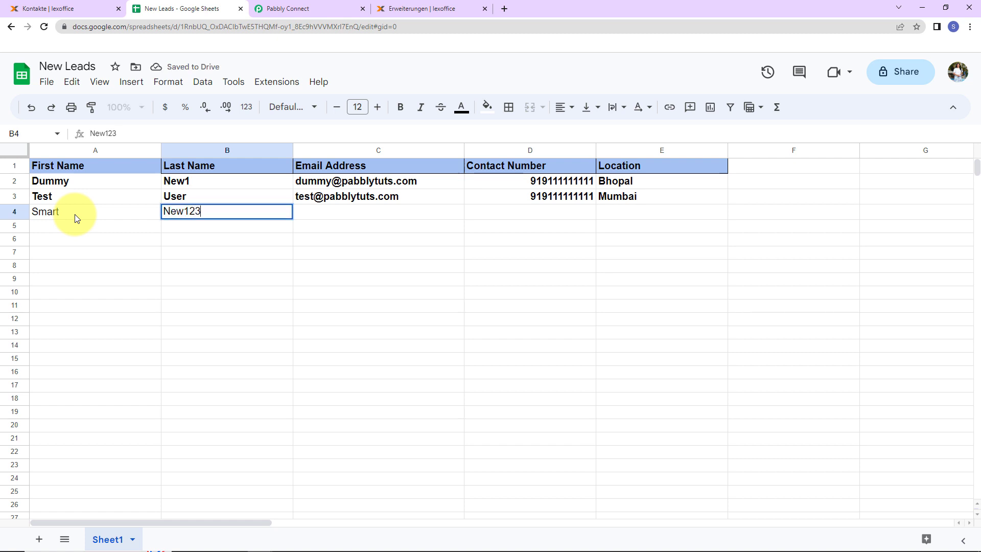
pyautogui.press('Tab')
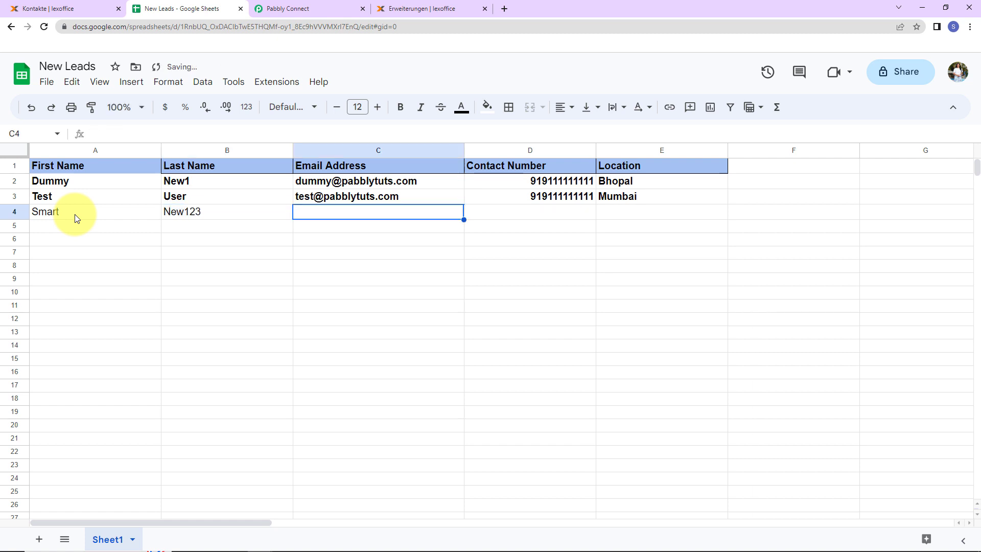
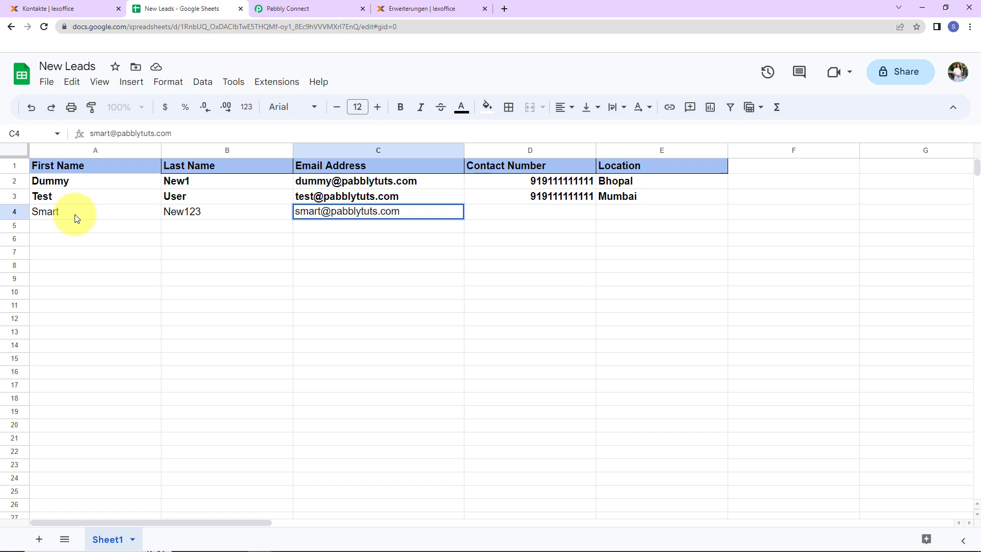
# Step: Fill in the new lead's contact number and set the Location to Pune in row 4
pyautogui.click(490, 210)
pyautogui.write('919111111118')
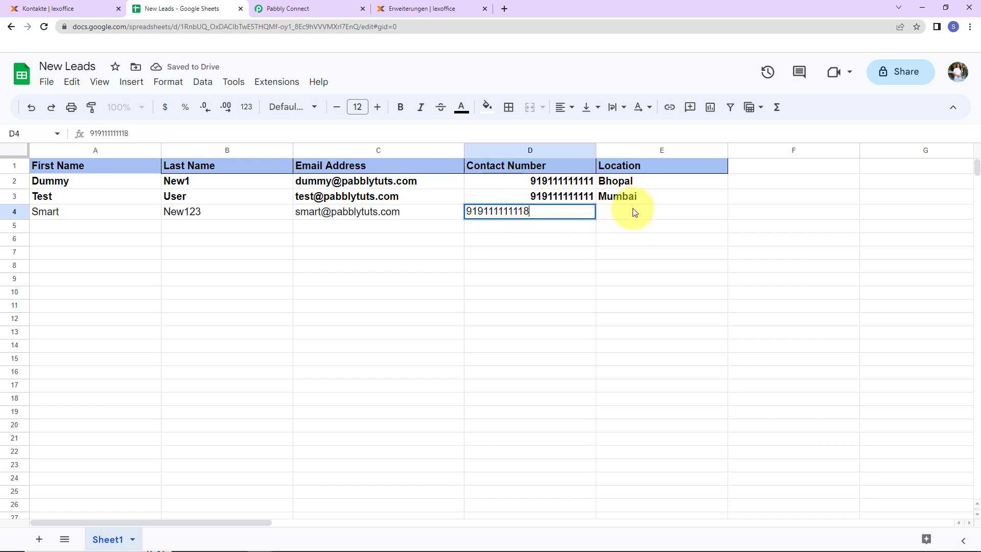
pyautogui.click(633, 212)
pyautogui.write('Pune')
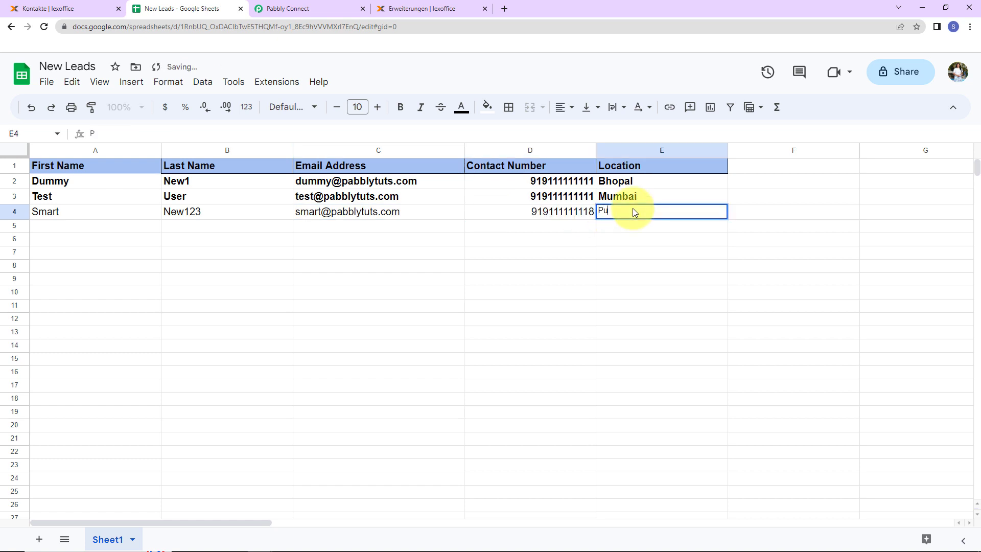
pyautogui.click(606, 269)
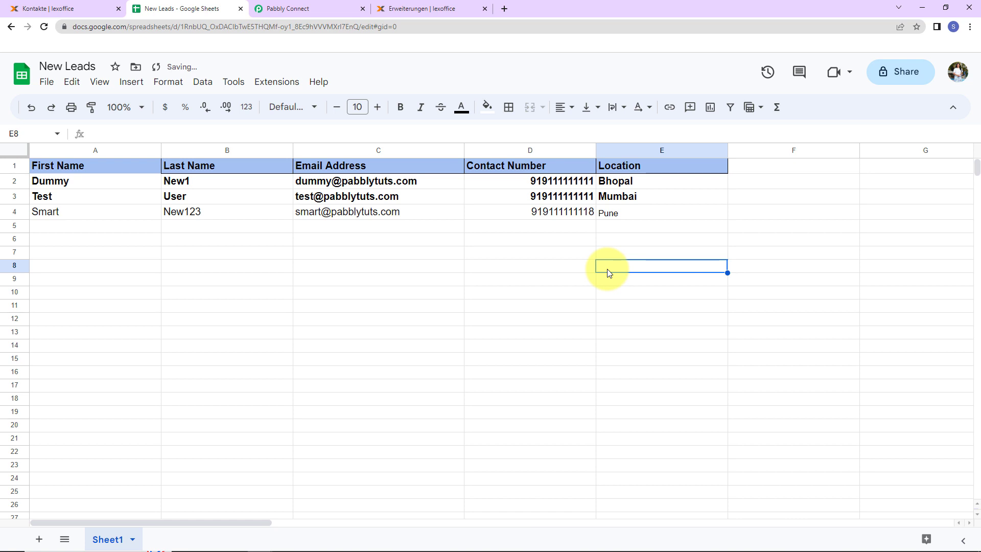
# Step: Return to the lexoffice contacts list and open the new contact located in Pune
pyautogui.click(81, 9)
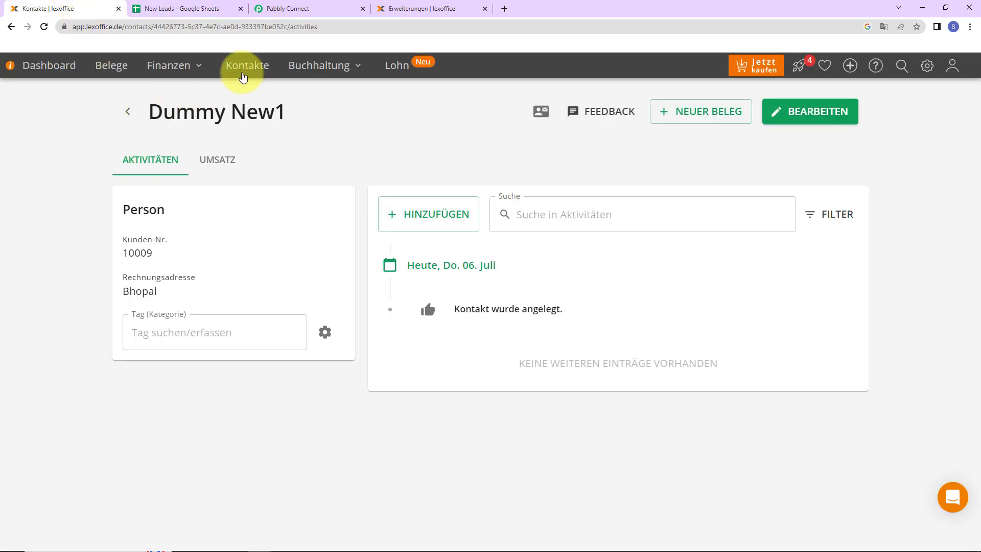
pyautogui.click(247, 65)
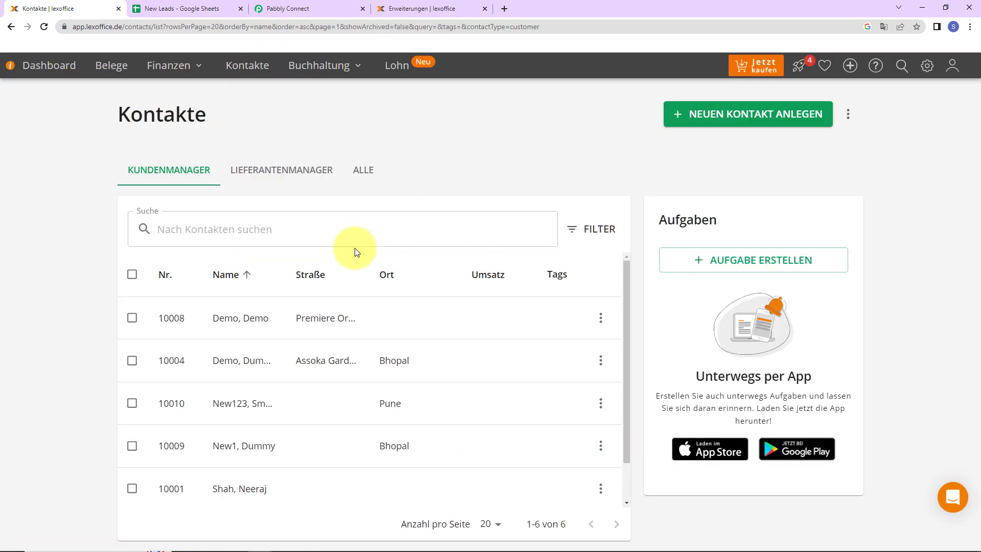
pyautogui.click(242, 414)
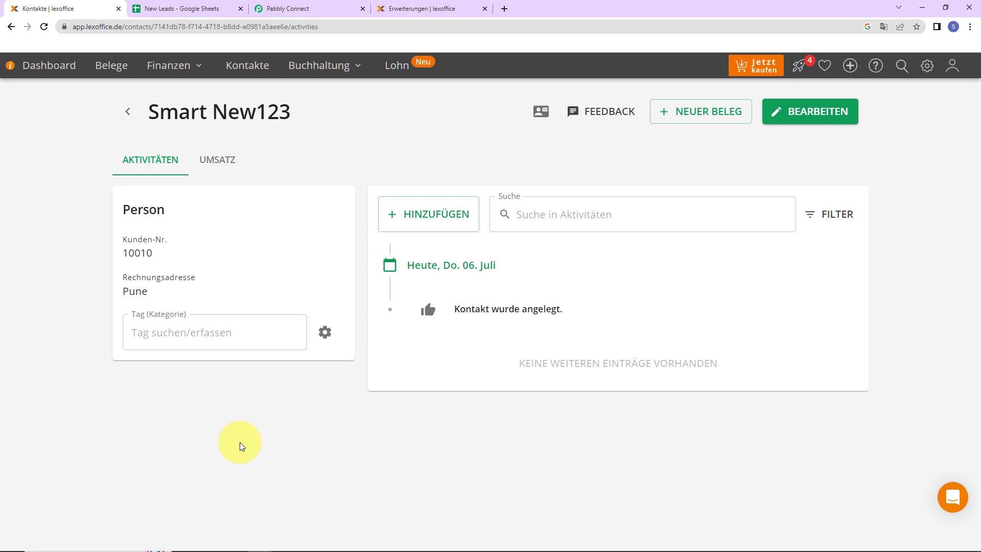
# Step: Switch back to Pabbly Connect and collapse the Google Sheets trigger and lexoffice action to show the workflow overview
pyautogui.click(289, 14)
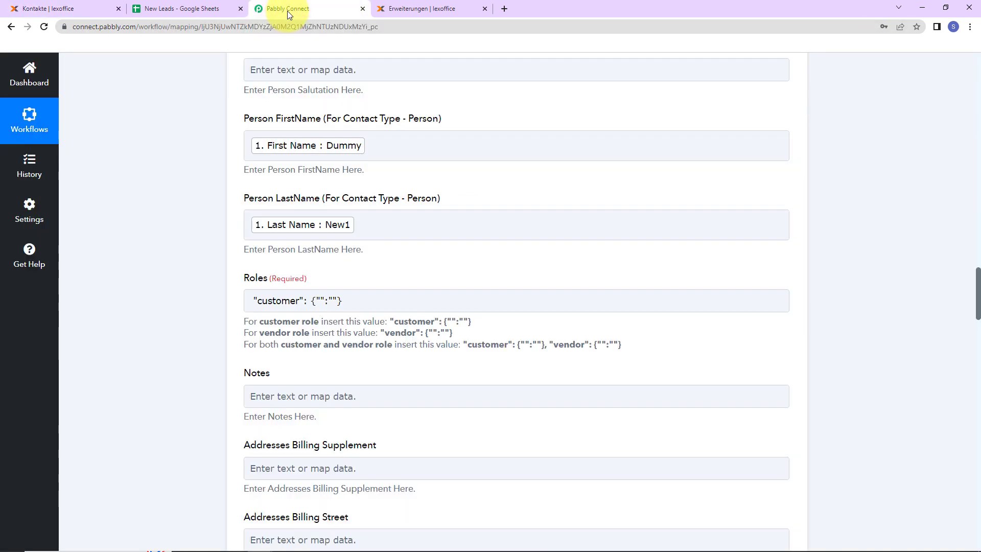
pyautogui.scroll(20, 498, 317)
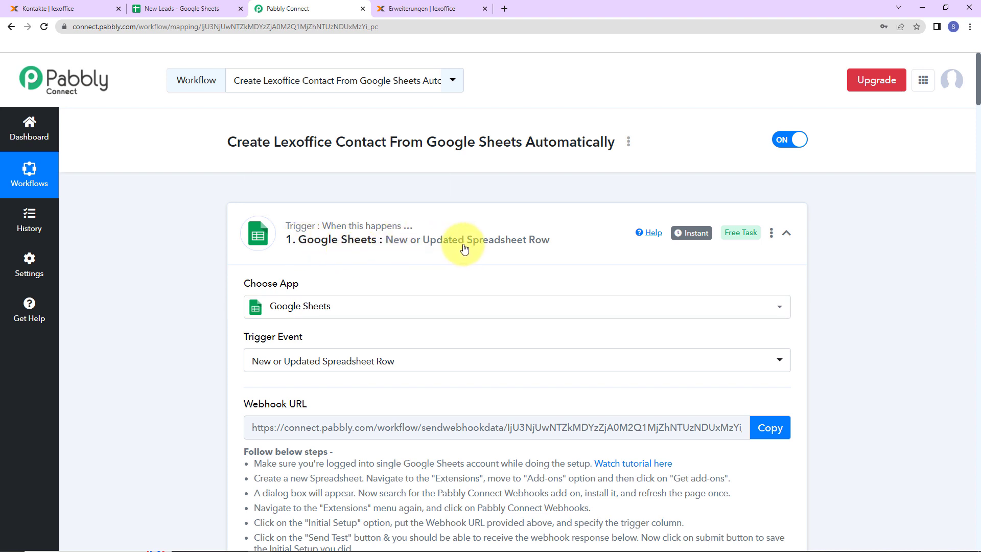
pyautogui.click(786, 232)
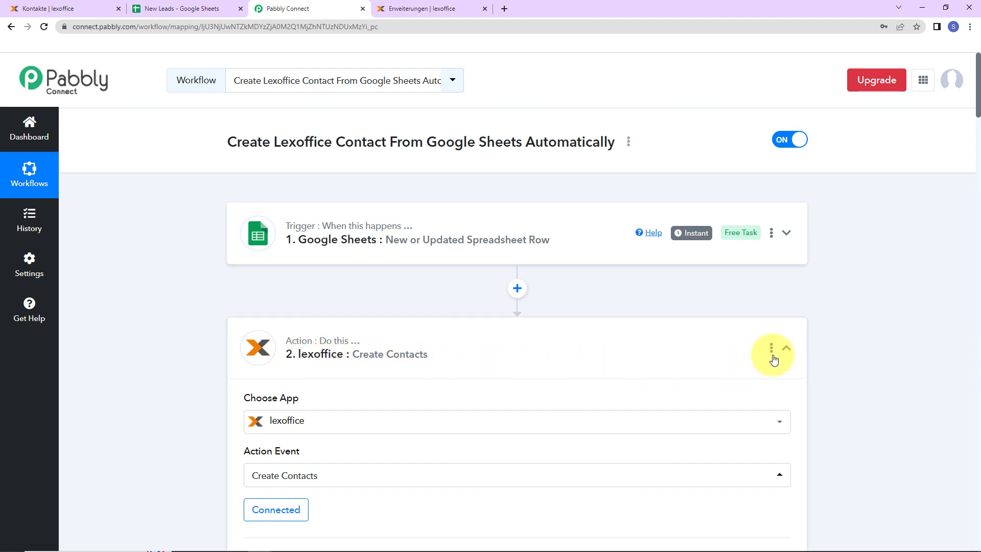
pyautogui.click(786, 349)
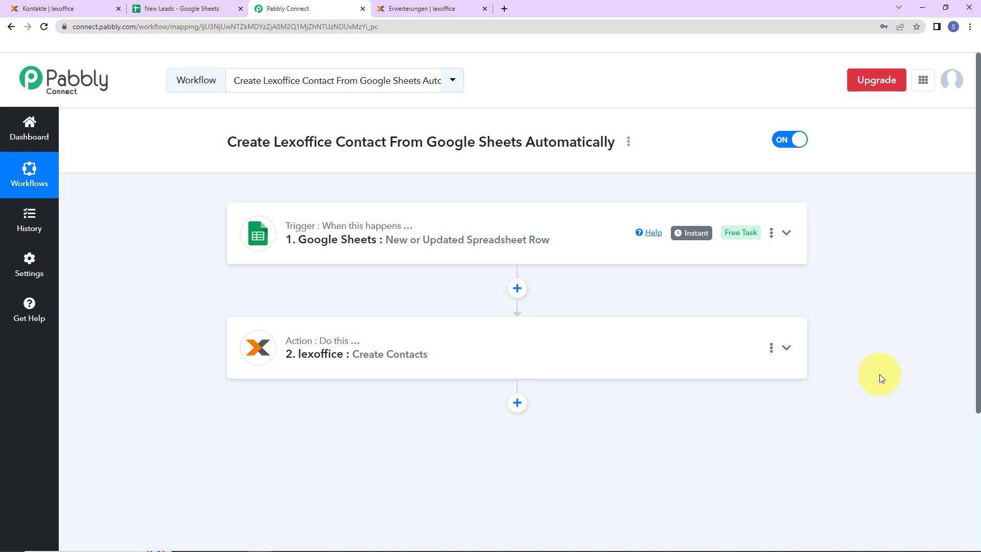